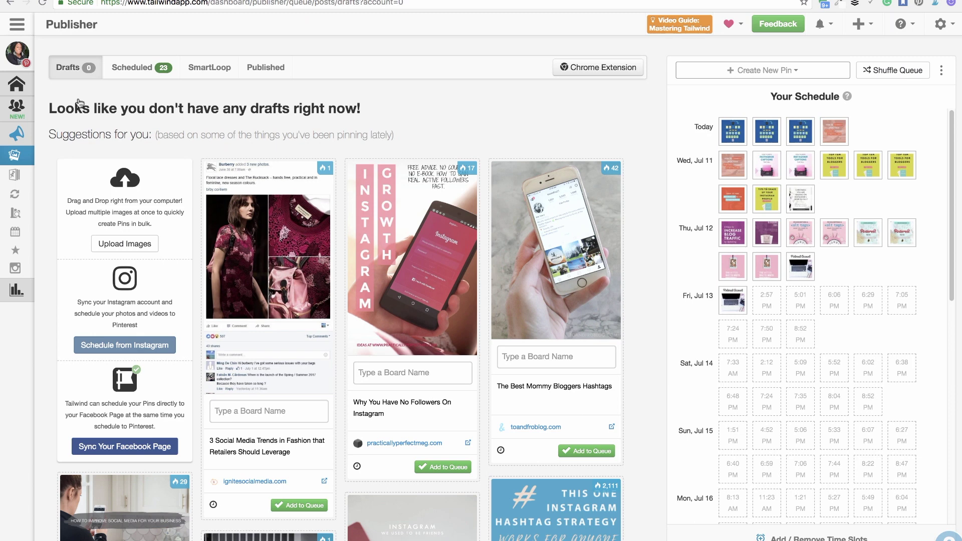
Step: Open the weekly pinning schedule and keep its timezone set to (GMT -07:00) America/Los_Angeles
click(16, 232)
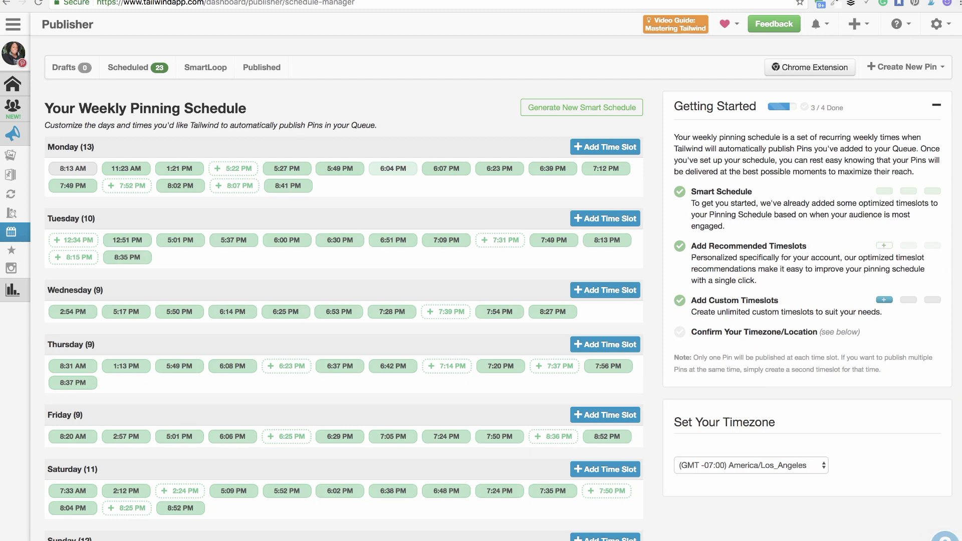
click(936, 24)
key(Escape)
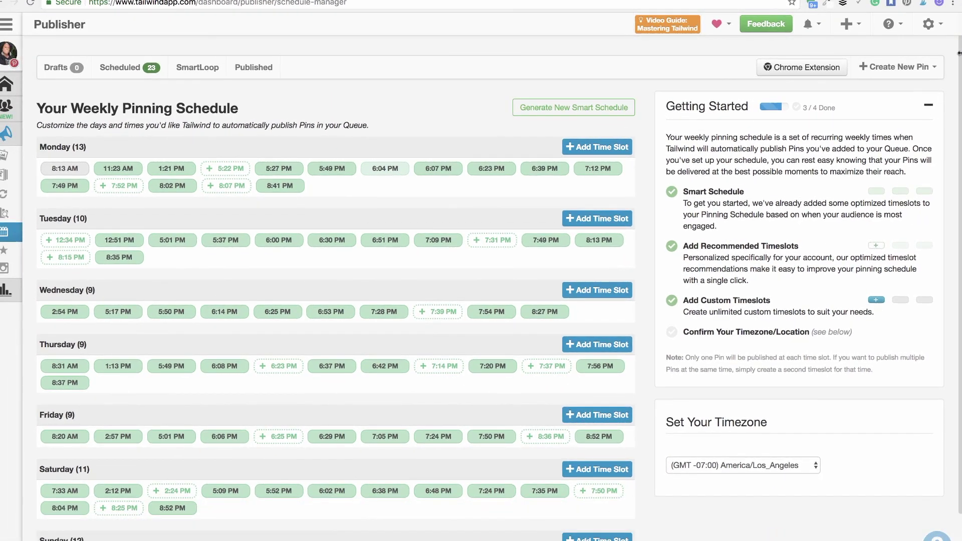
scroll(956, 65, down, 2)
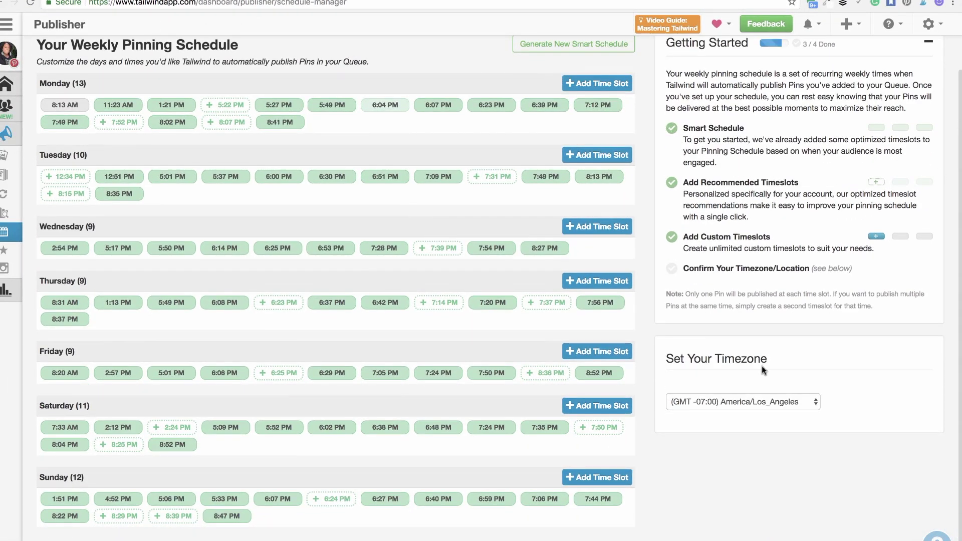
click(740, 401)
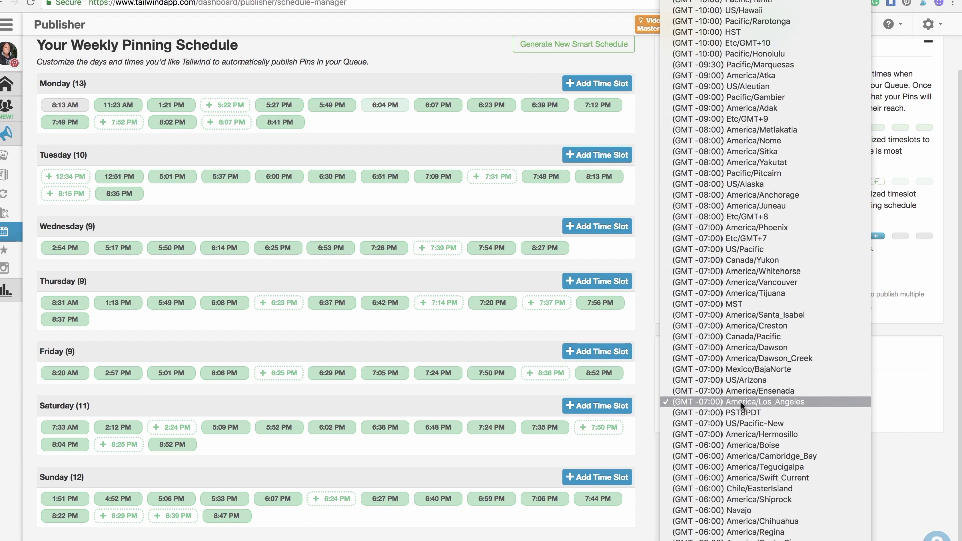
scroll(744, 162, up, 3)
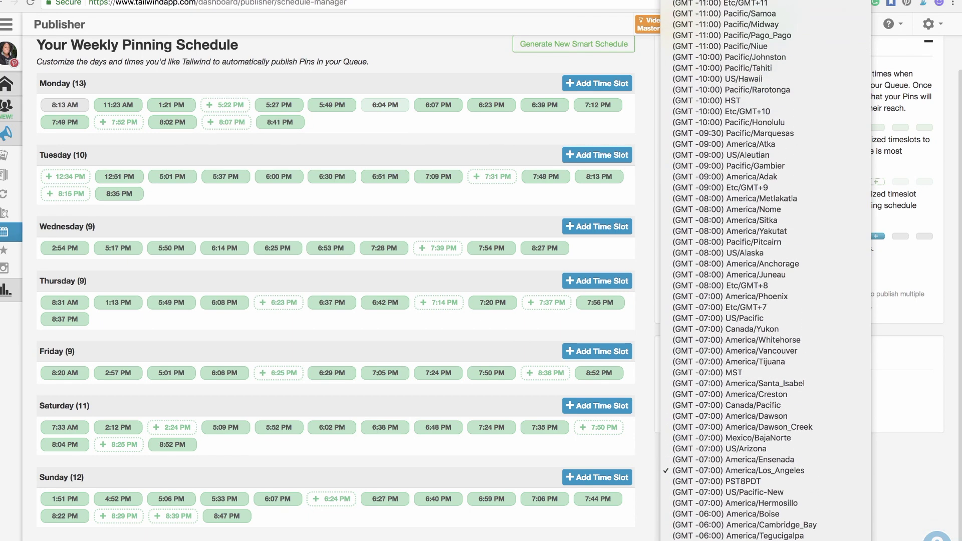
click(730, 471)
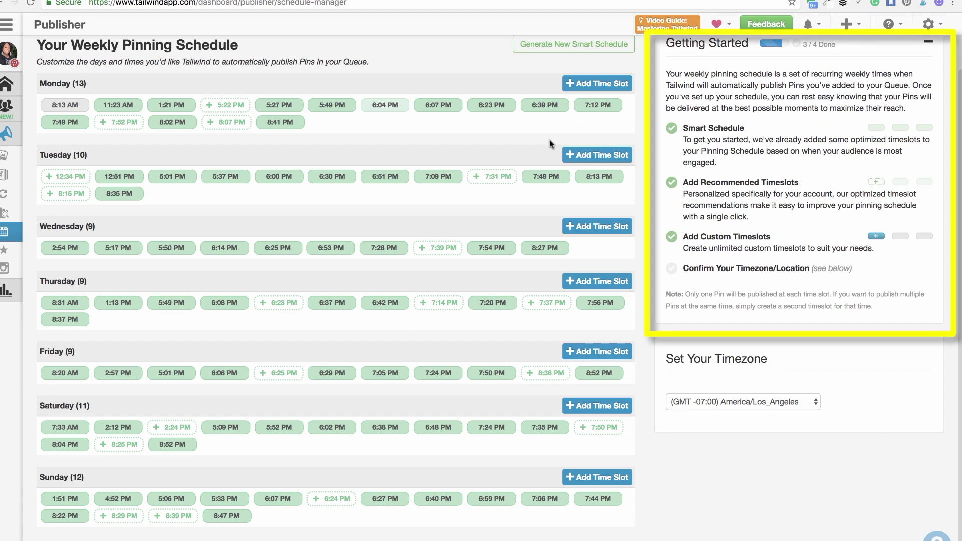
Step: Add the suggested time slots 5:22, 7:52 and 8:07 PM on Monday and 12:34, 7:31 and 8:15 PM on Tuesday
click(235, 108)
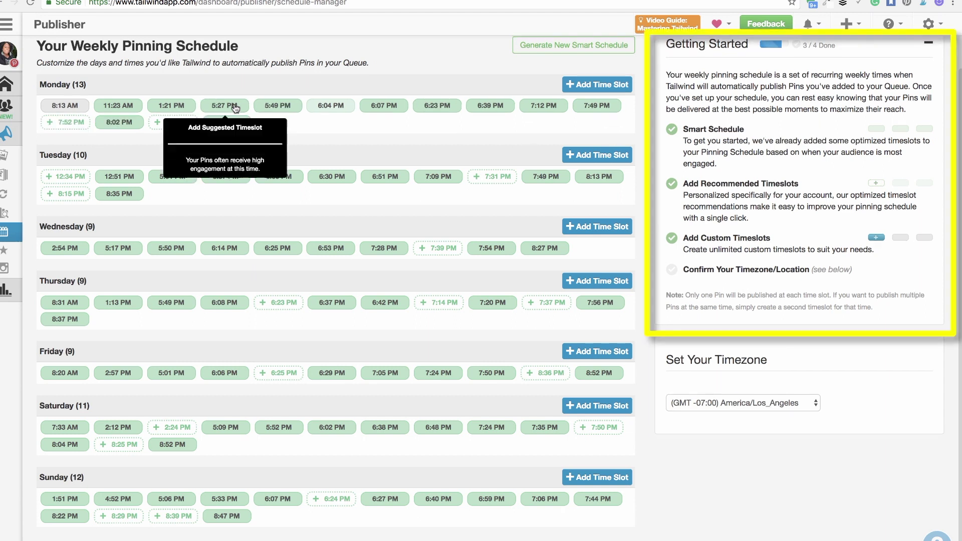
click(233, 123)
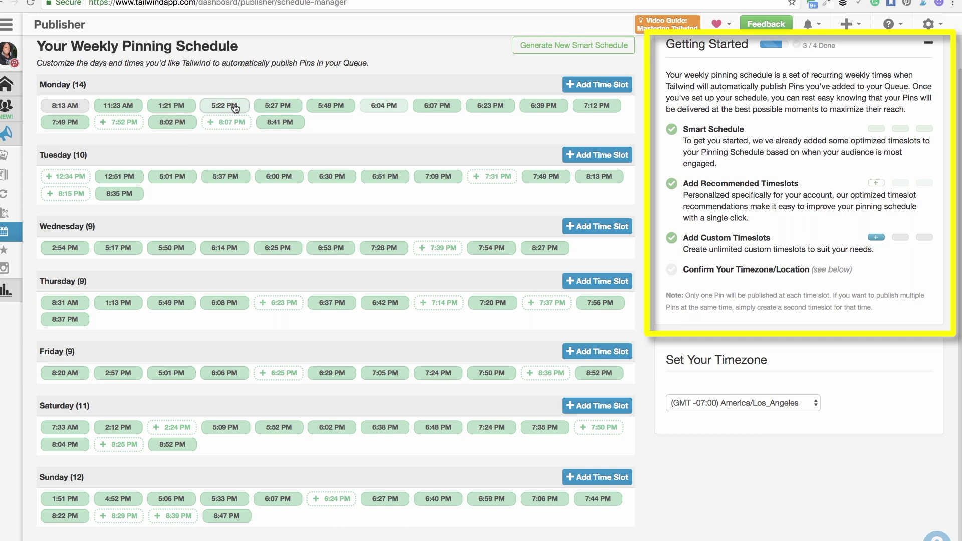
click(123, 125)
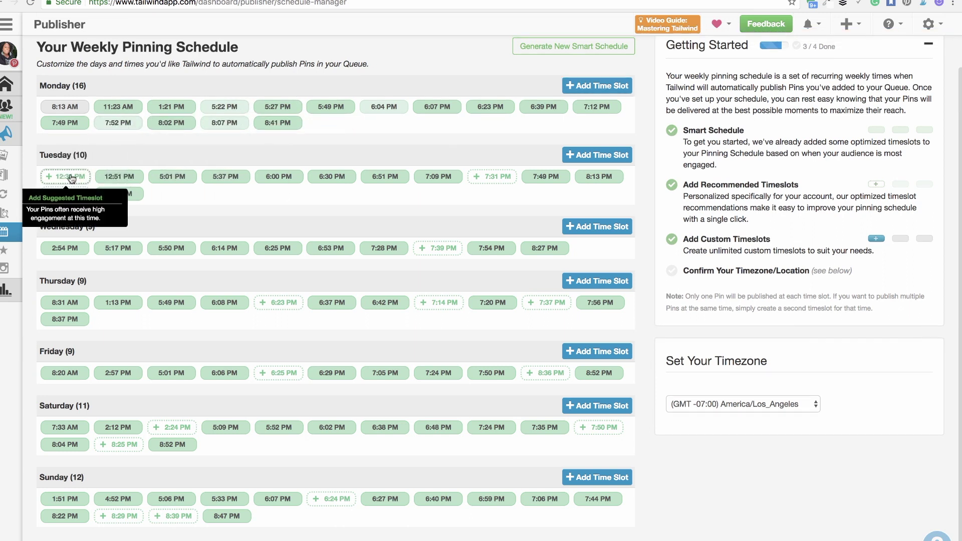
click(71, 178)
click(66, 194)
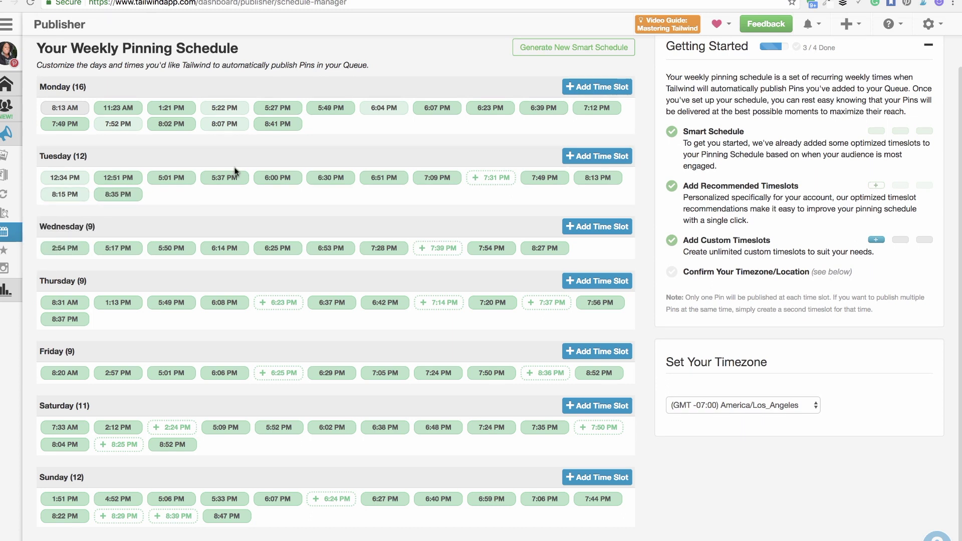
click(490, 179)
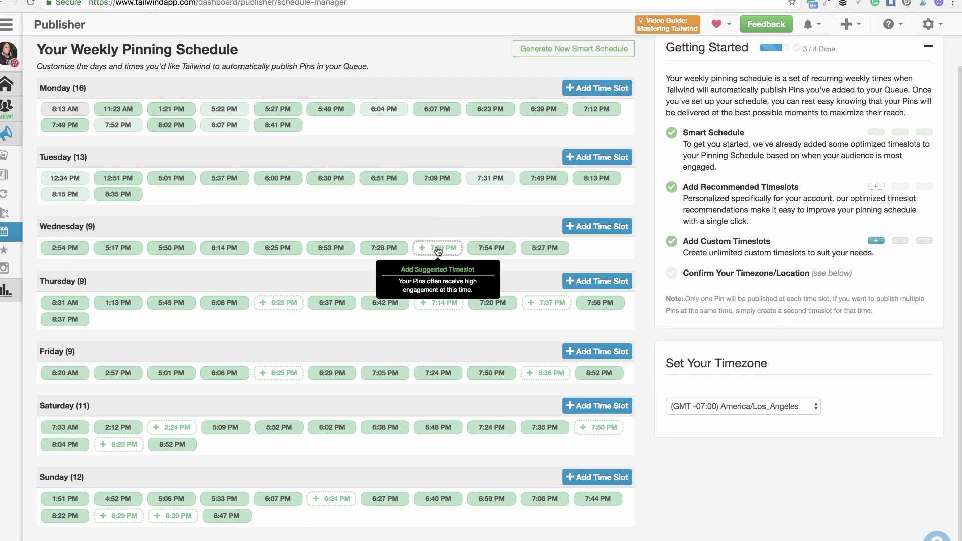
Step: Add the suggested time slots 7:39 PM on Wednesday and 6:23, 7:14 and 7:37 PM on Thursday
click(439, 249)
click(546, 303)
click(431, 302)
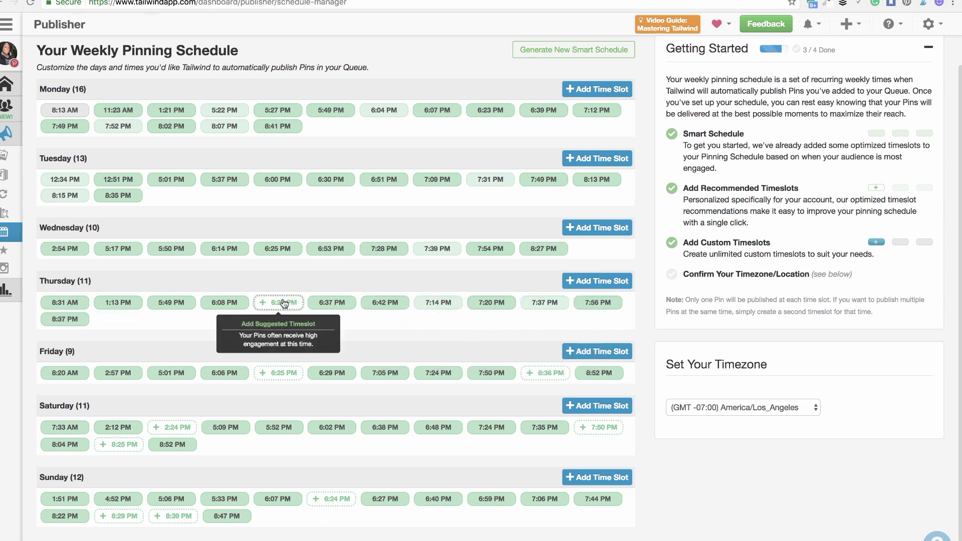
click(278, 302)
Step: Add the suggested time slots 6:25 and 8:36 PM on Friday and 2:24, 7:50 and 8:25 PM on Saturday
click(278, 373)
click(596, 365)
click(598, 427)
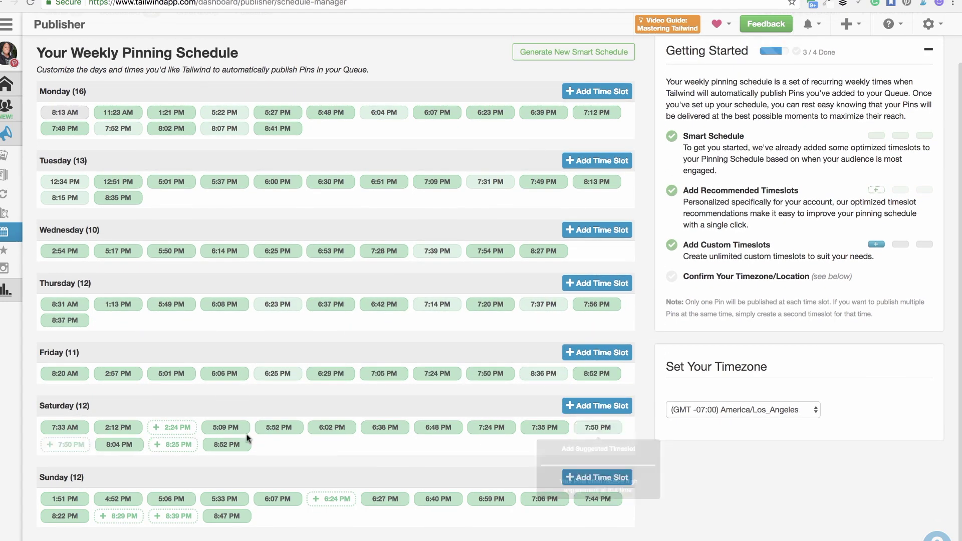
click(178, 427)
click(118, 444)
Step: Add the suggested Sunday time slots at 6:24, 8:29 and 8:39 PM
click(118, 515)
click(173, 515)
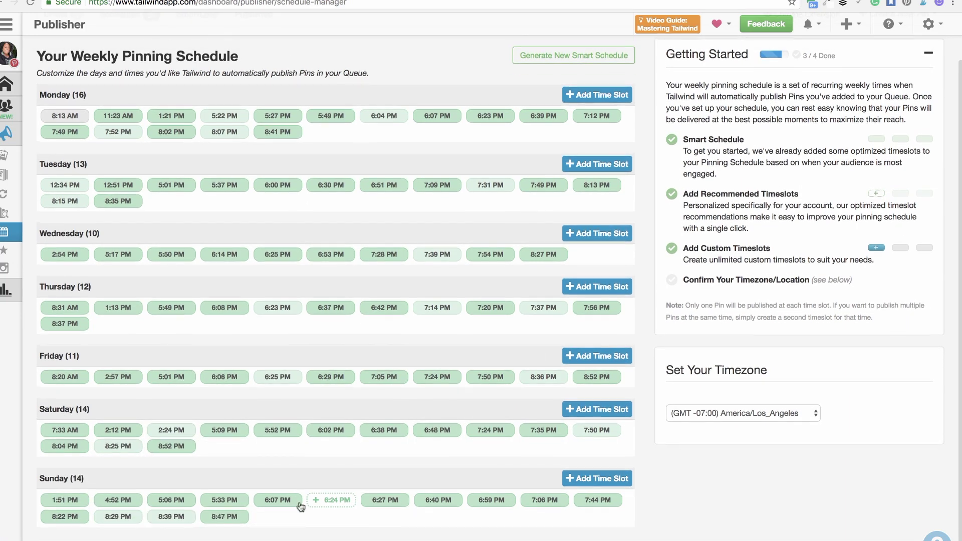
click(325, 501)
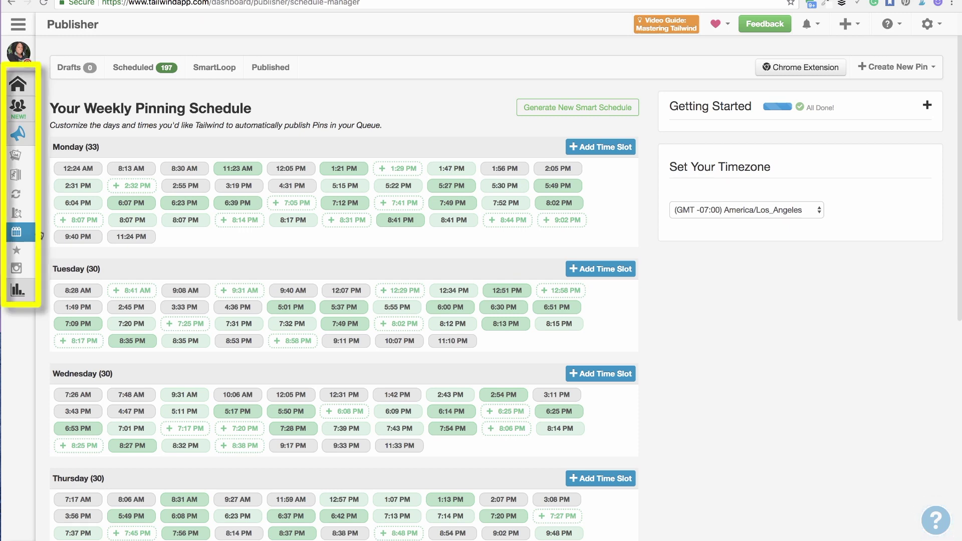
mouse_move(35, 232)
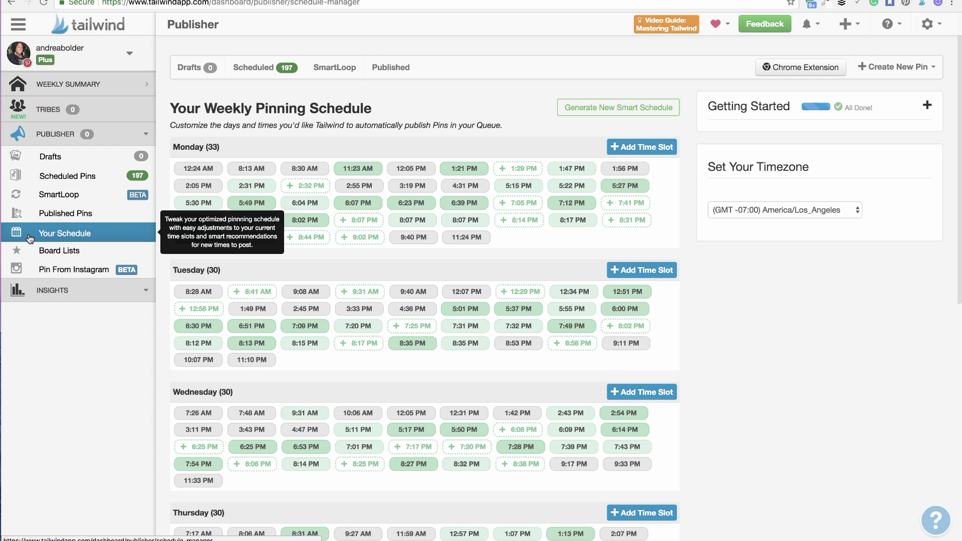
click(29, 239)
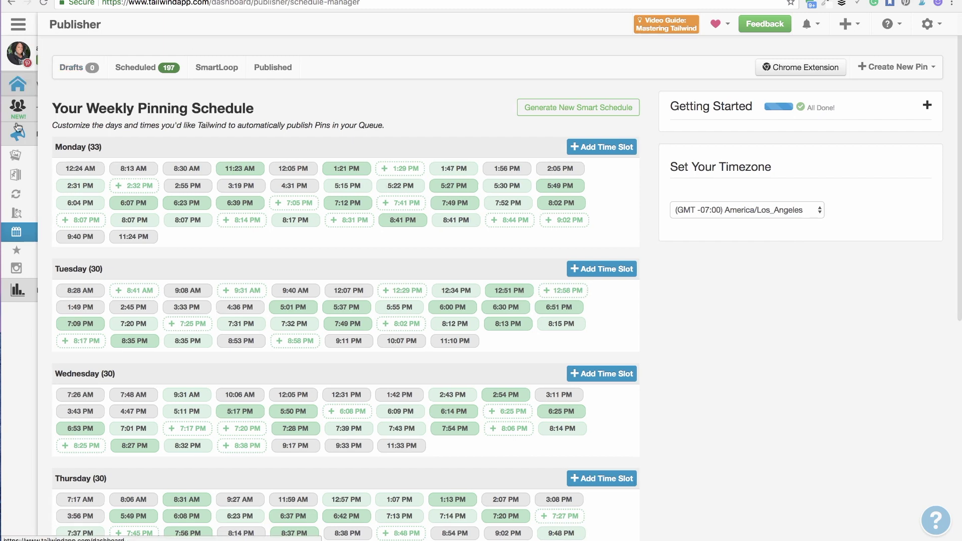
mouse_move(30, 229)
click(34, 253)
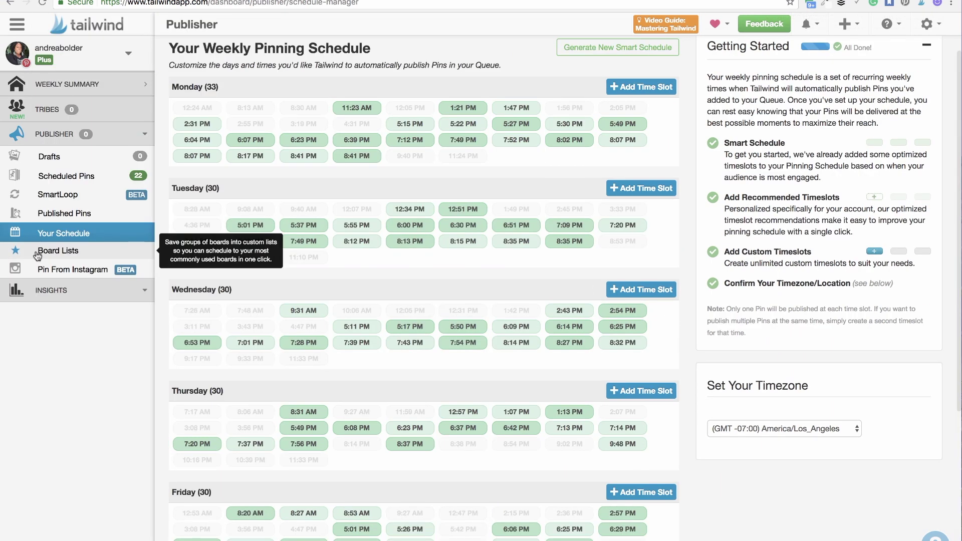
click(37, 256)
click(37, 256)
click(37, 256)
click(37, 256)
click(37, 256)
click(36, 256)
click(36, 256)
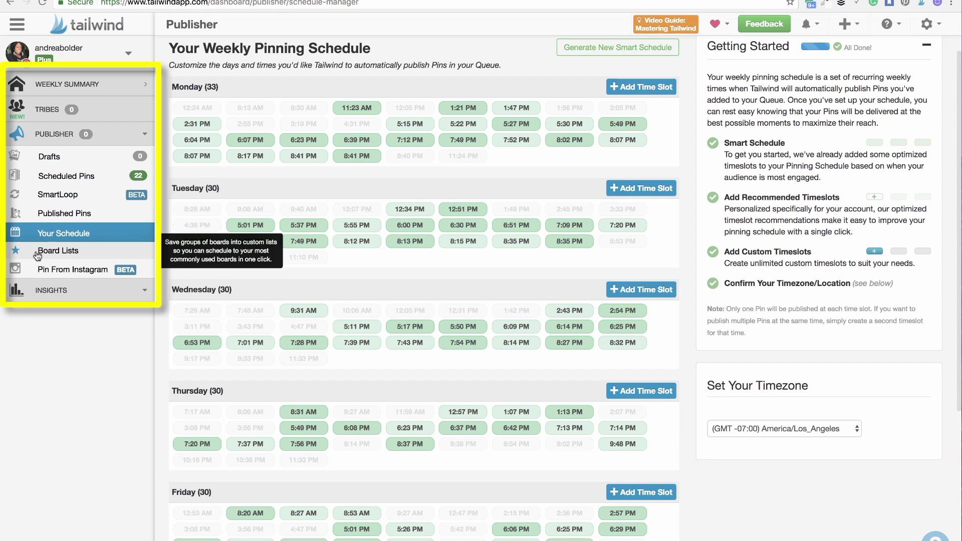
Step: Open the board lists page and create a new board list named Blogging List 01
click(37, 255)
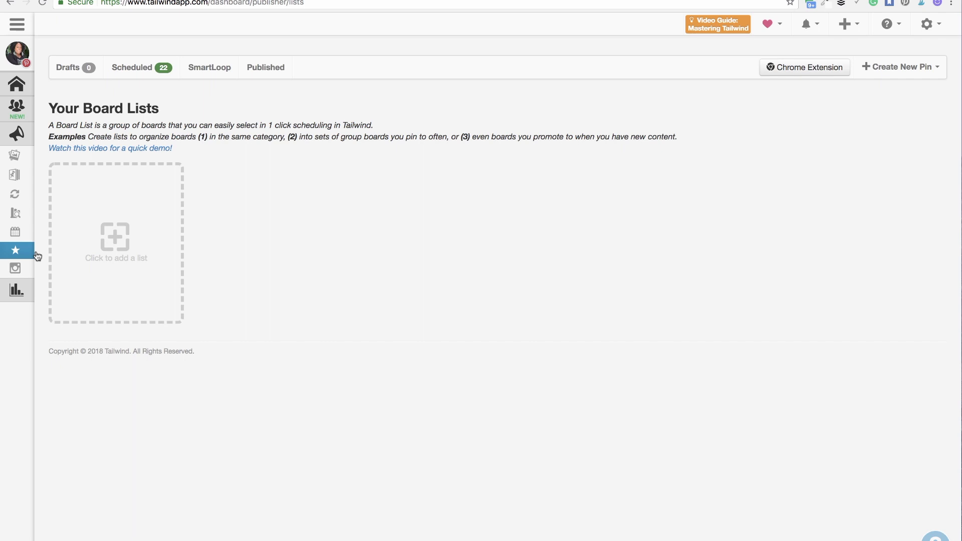
click(110, 242)
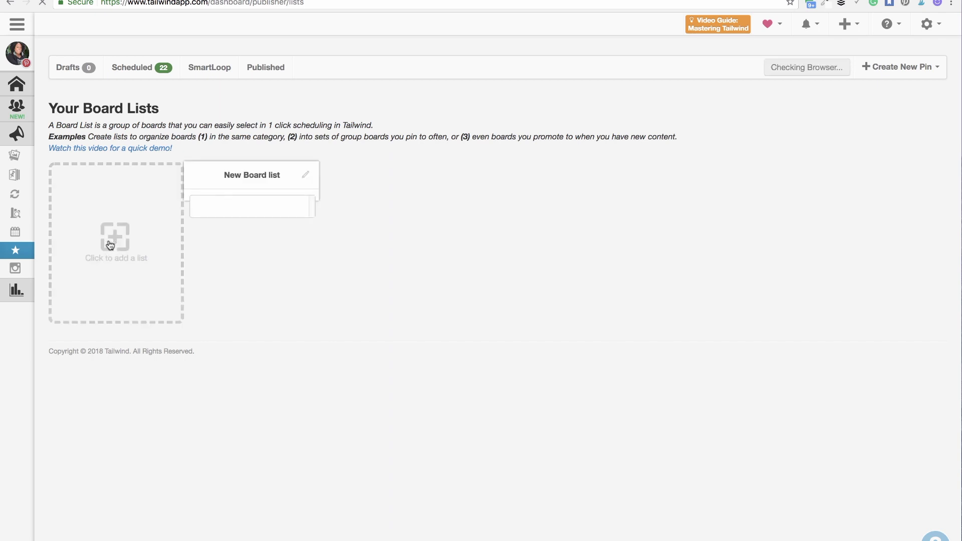
click(229, 172)
text(Blogging List)
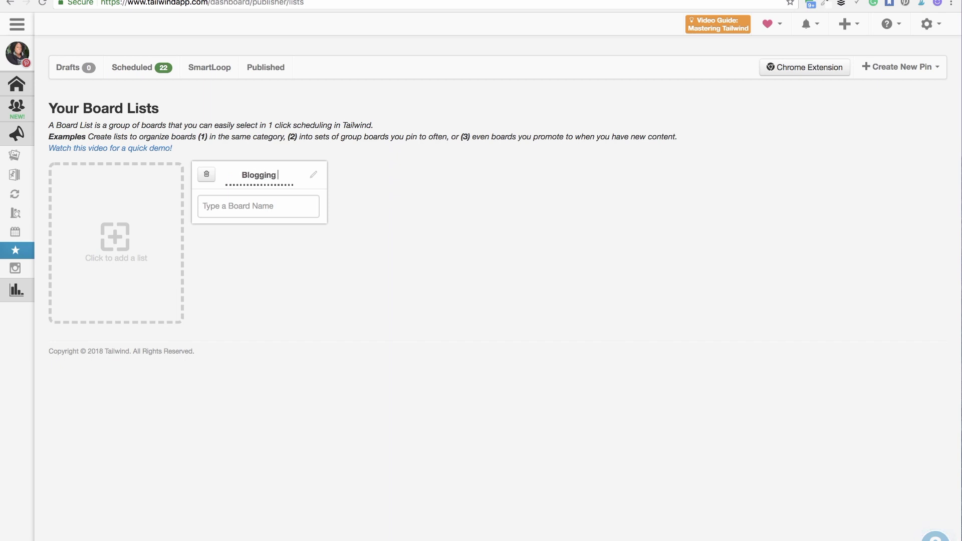
text( 01)
Step: Add the Blogging + Blogger Tips board and the board named after the account owner's website to Blogging List 01
click(236, 206)
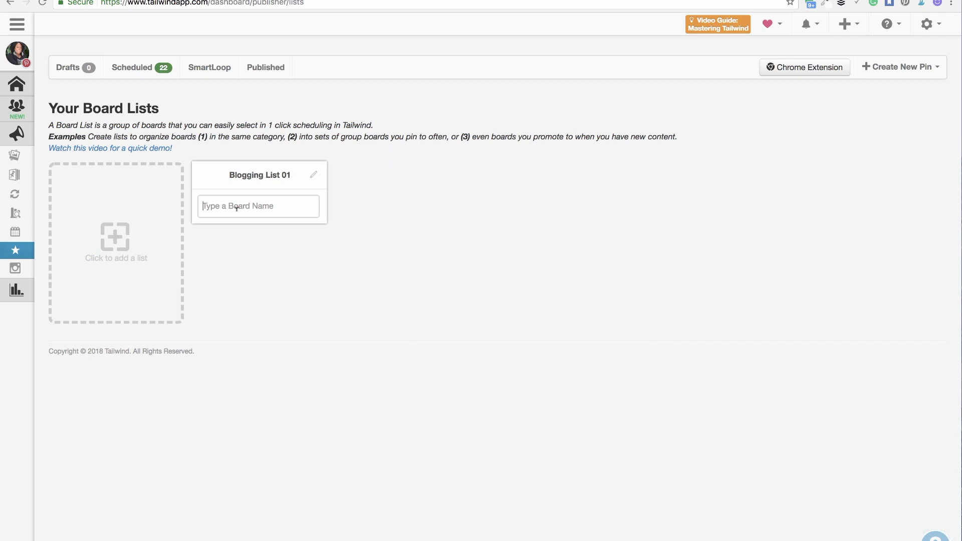
text(blogg)
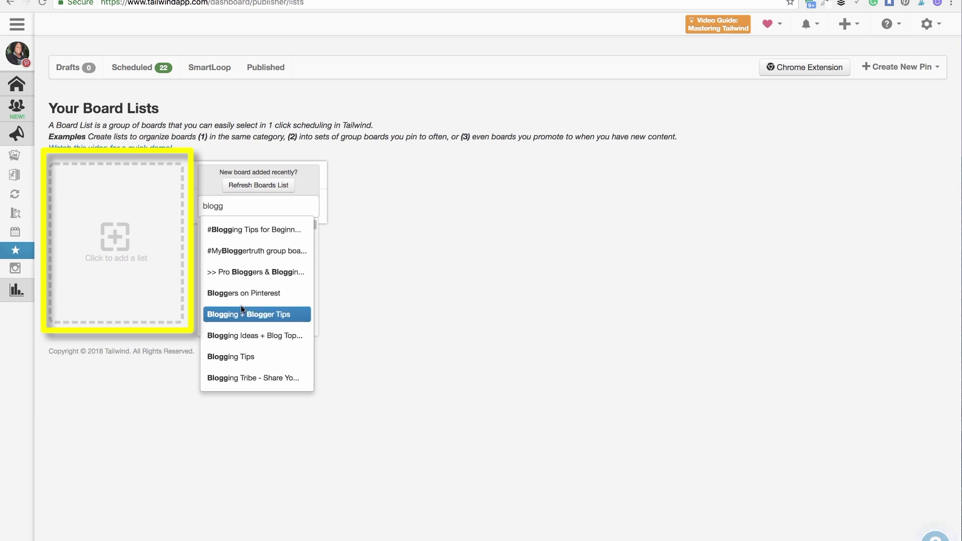
click(241, 308)
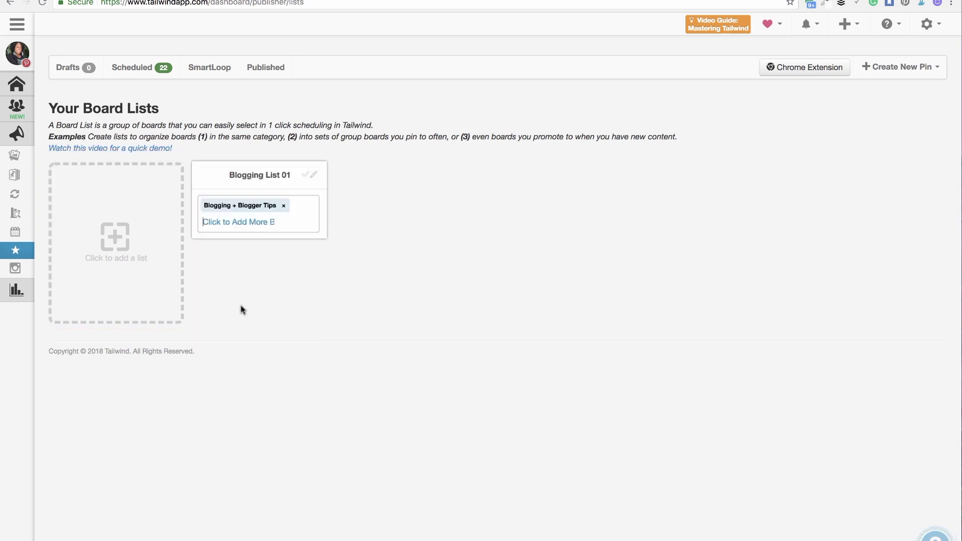
click(240, 222)
text(andrea)
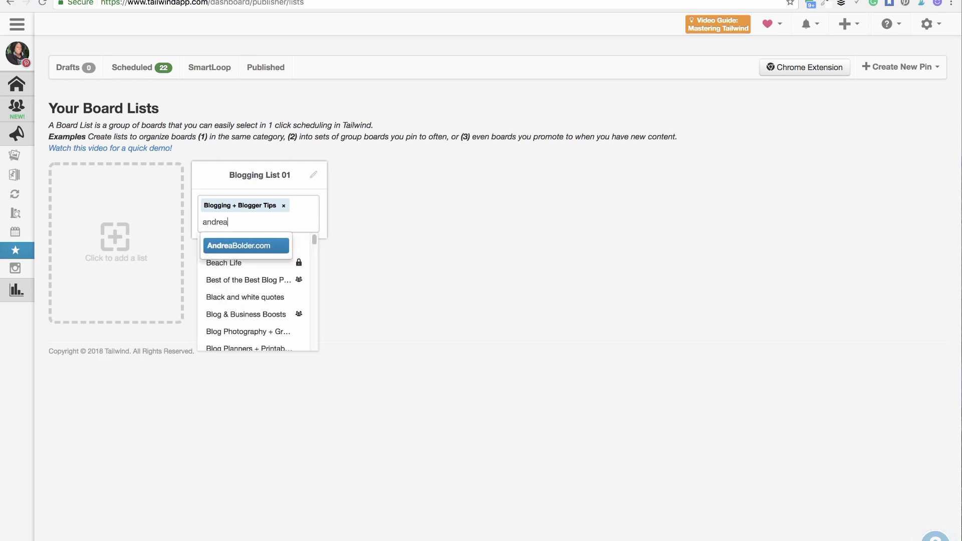
click(246, 246)
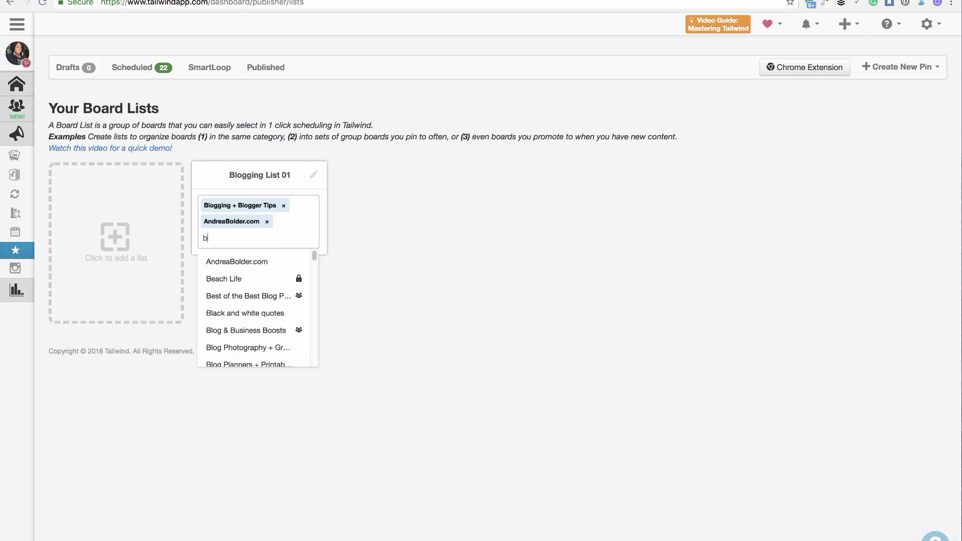
Step: Add the boards Blog Traffic Tips, How To Start a Blog, Blogging for Beginners, Bloggers on Pinterest, Entrepreneur + Business T... and #Blogging Tips for Beginn..
text(blog)
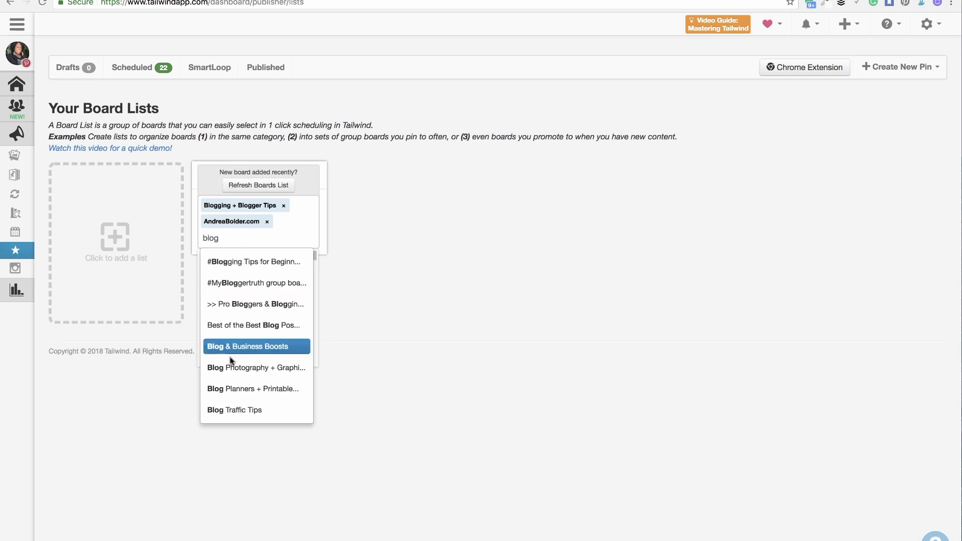
click(232, 410)
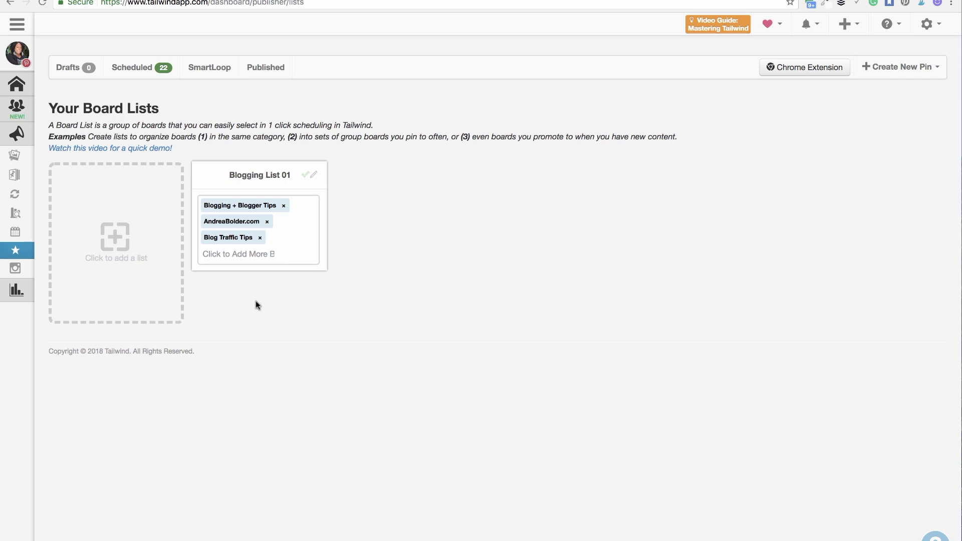
click(256, 253)
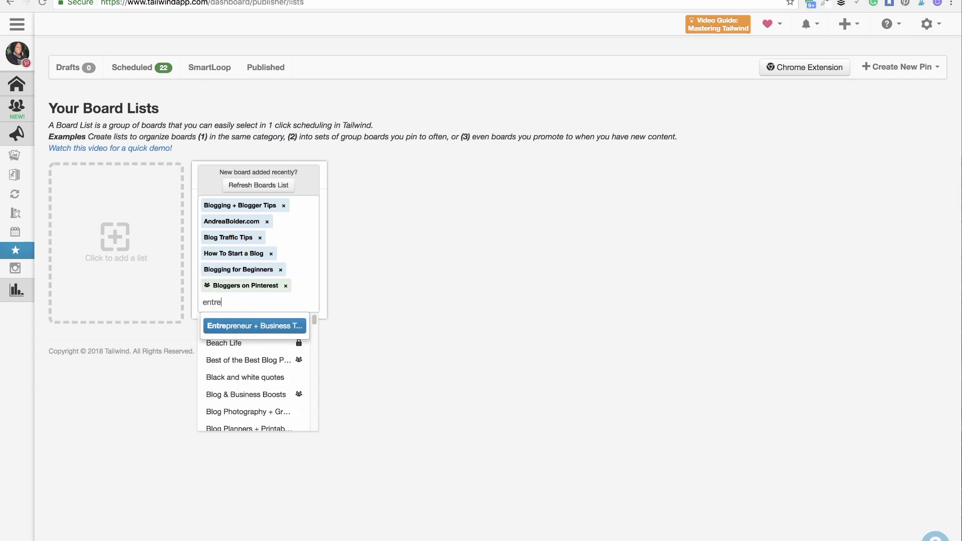
click(275, 325)
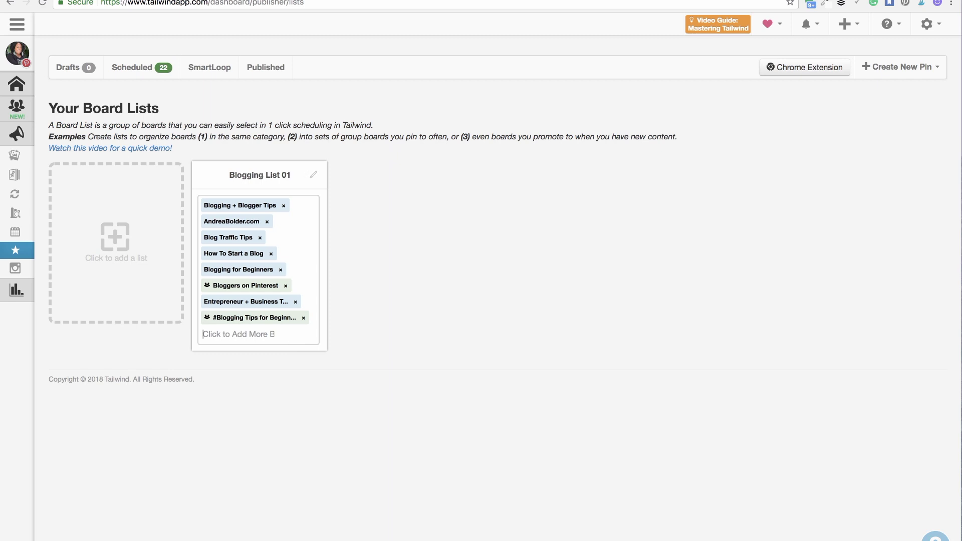
Step: Add the boards Blog & Business Boosts, Make Money Blogging and Make Money Online to Blogging List 01
text(blog)
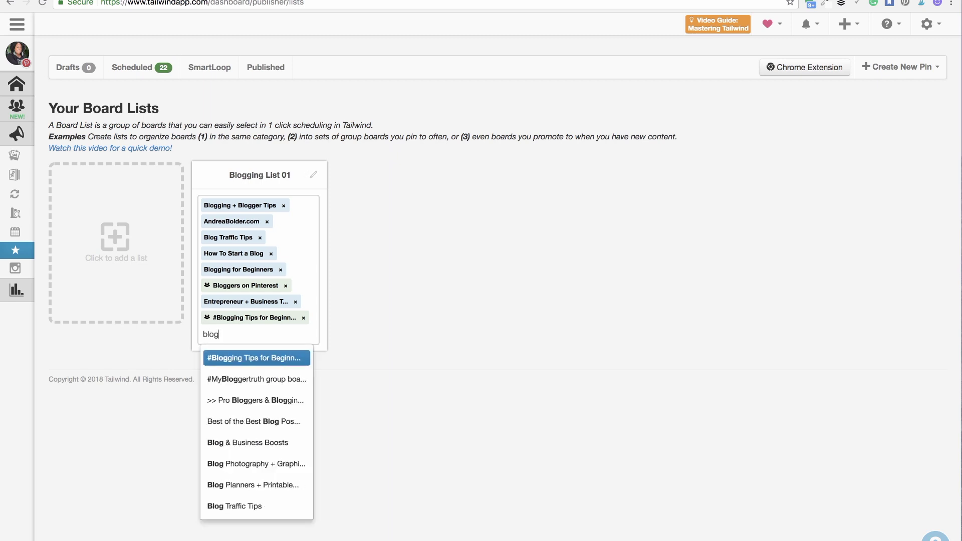
click(279, 442)
text(make)
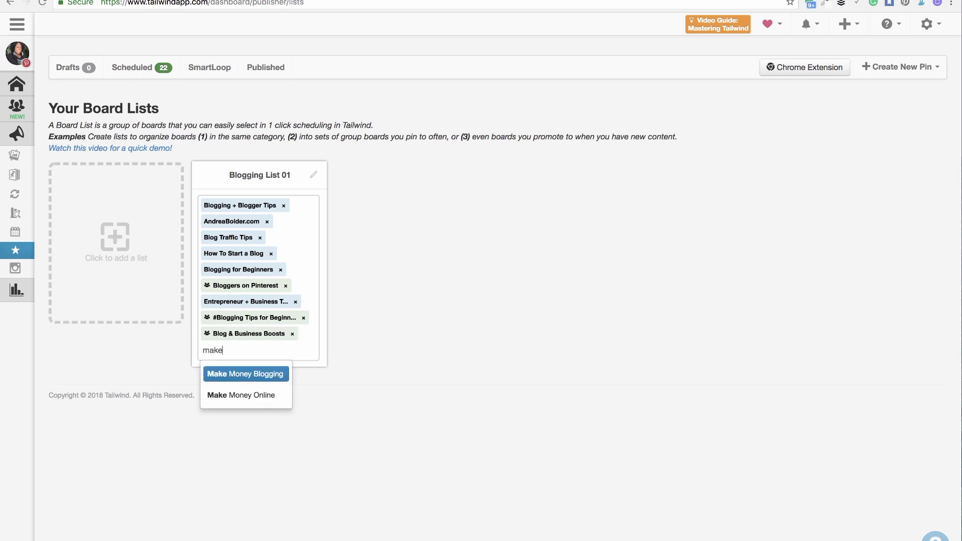
click(274, 374)
text(make)
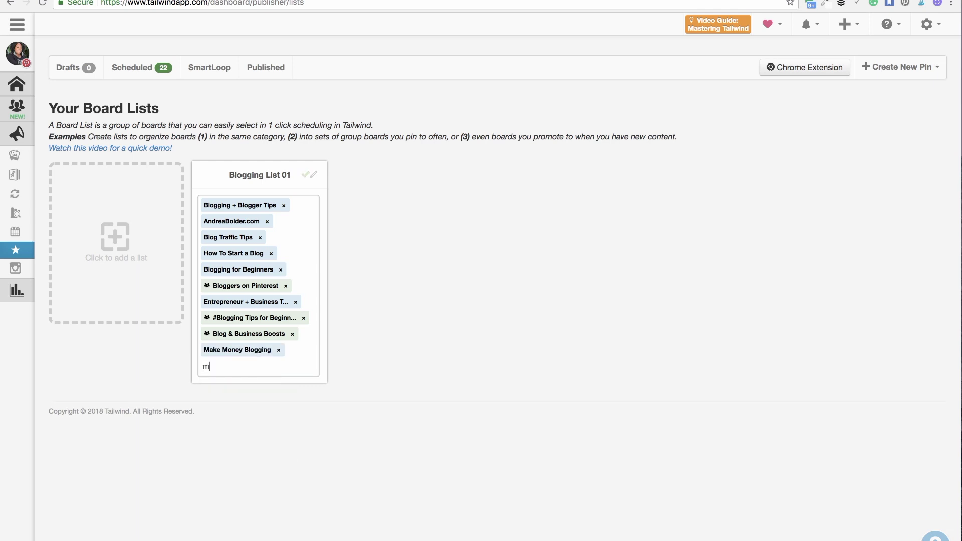
click(257, 410)
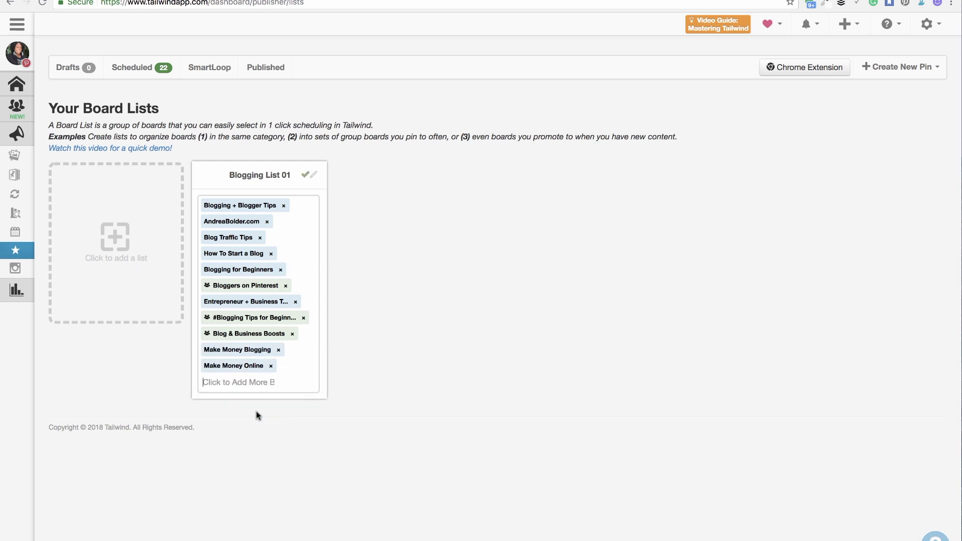
Step: Create a new board list and name it Blogging List 02
click(132, 245)
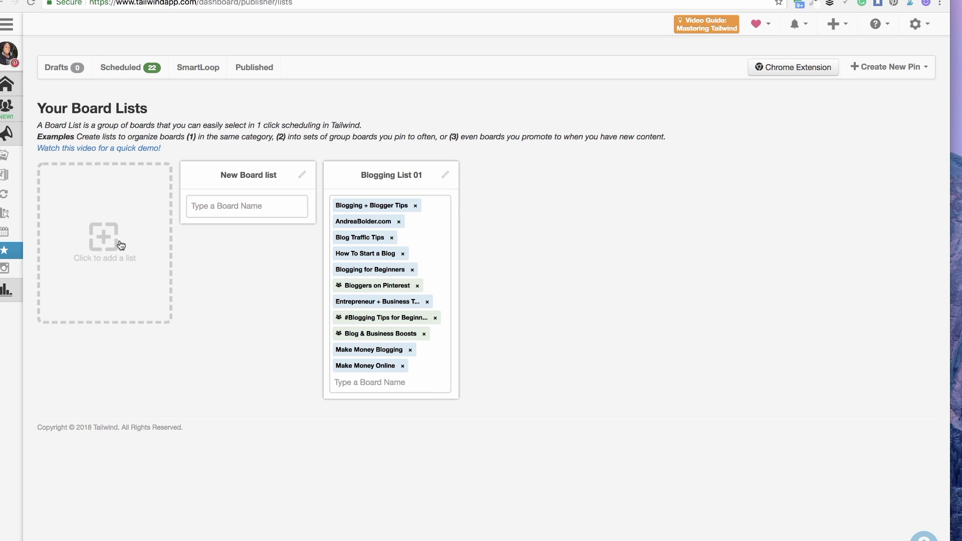
click(264, 174)
text(Blogging List 02)
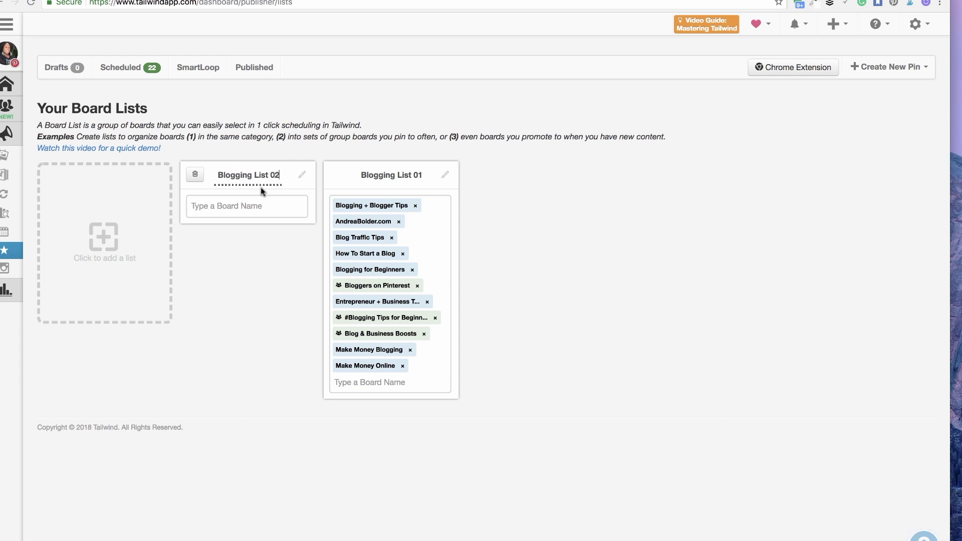
Step: Add Bloggers on Pinterest, Pinterest Marketing, Pinterest Smart, How To Start a Blog and blogging boards including Bloggy Badass | Blogger G... to Blogging List 02
click(254, 205)
text(pinter)
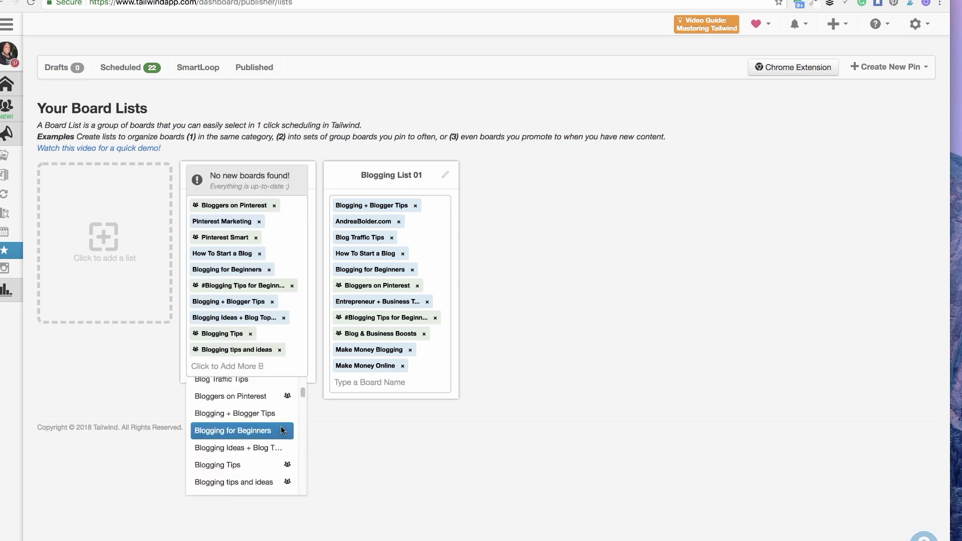
drag(303, 393, 302, 401)
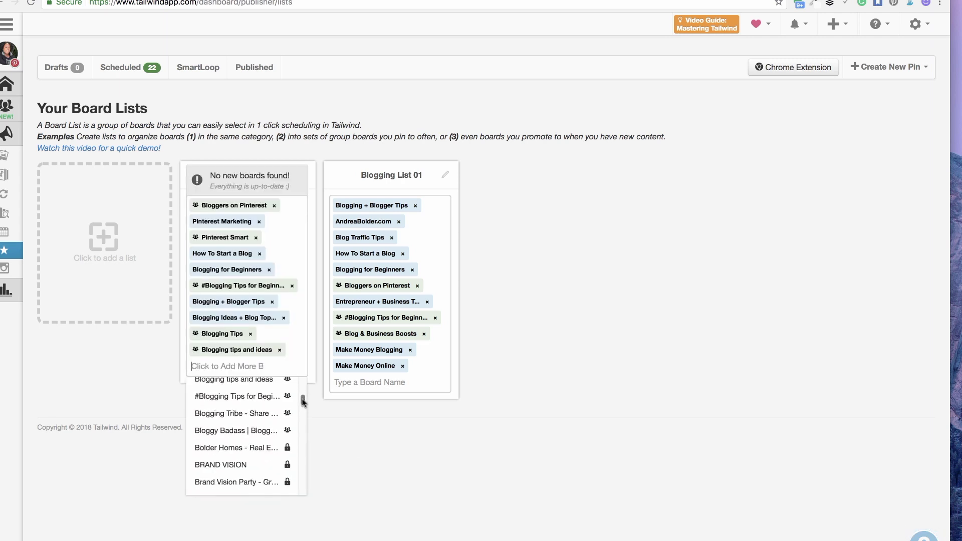
drag(303, 405, 303, 406)
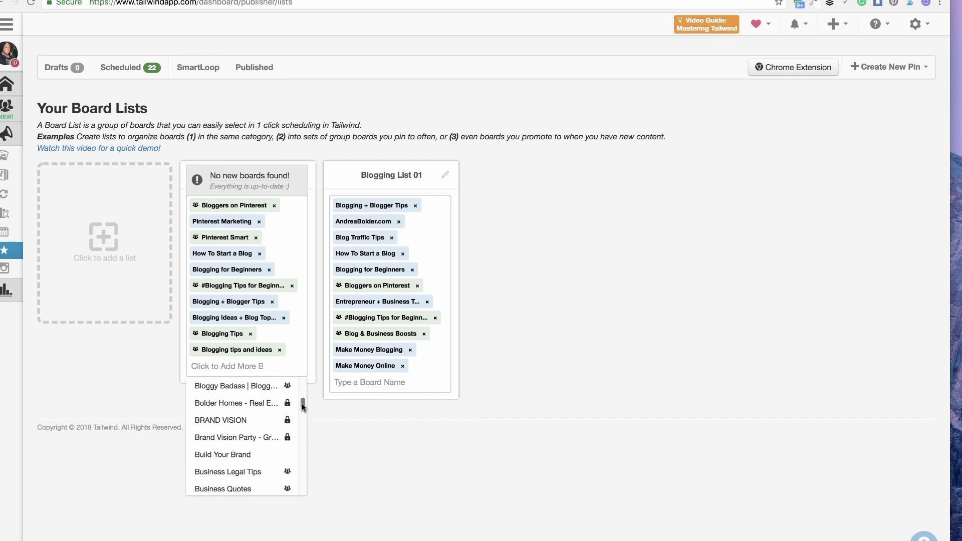
click(263, 390)
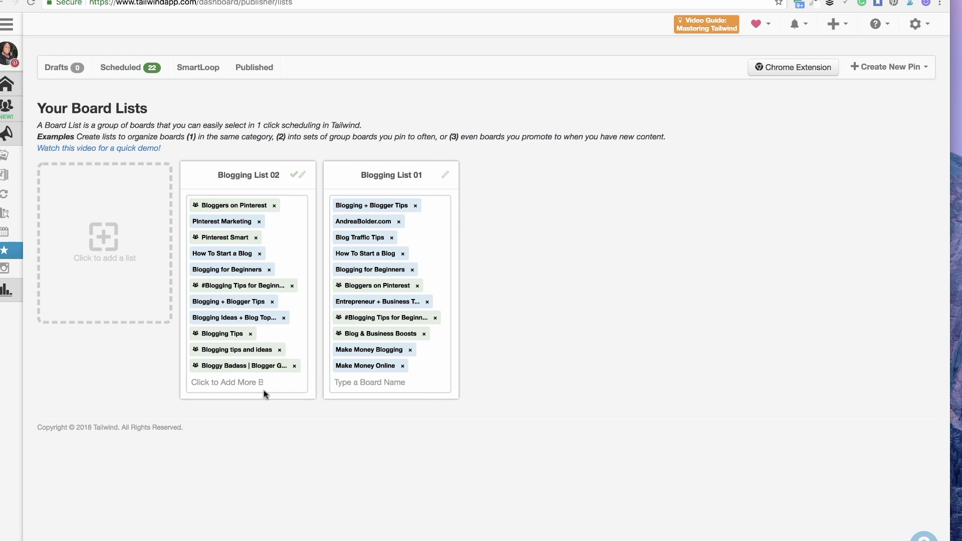
Step: Add the Blogging Tribe - Share Yo... group board to Blogging List 02
click(292, 384)
drag(302, 417, 302, 413)
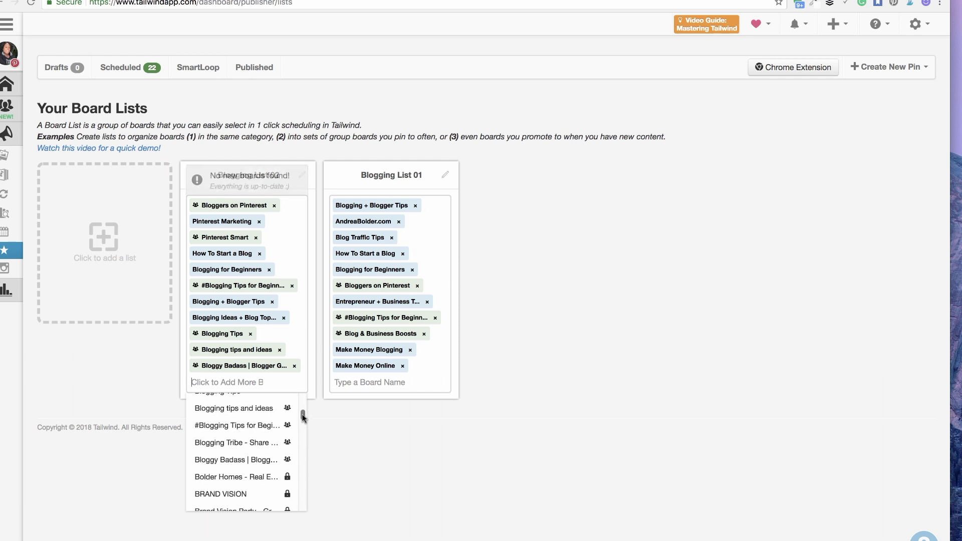
click(296, 440)
Step: Create a Quotes + Motivation board list with Business Quotes, Motivational Quotes for E... and Guided Meditations and Vi..
click(105, 236)
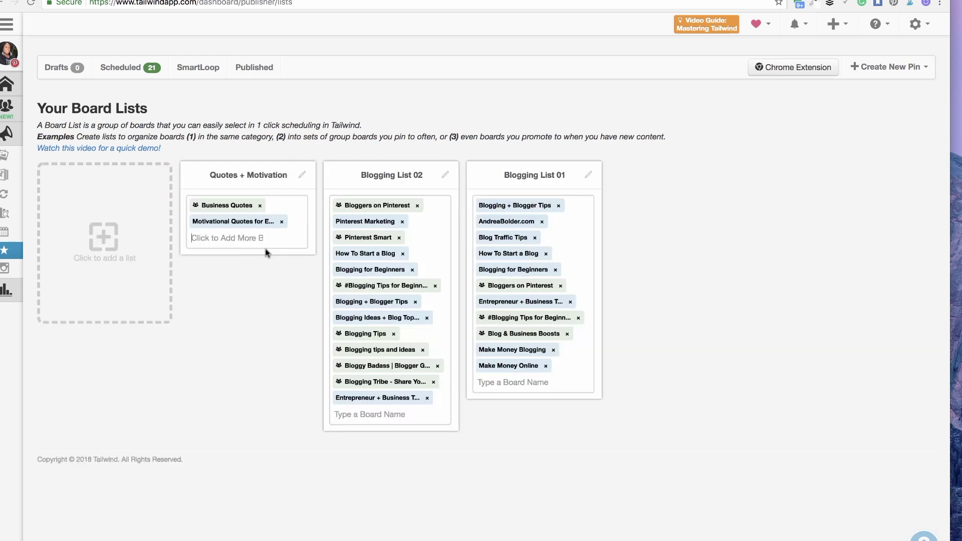
text(vis)
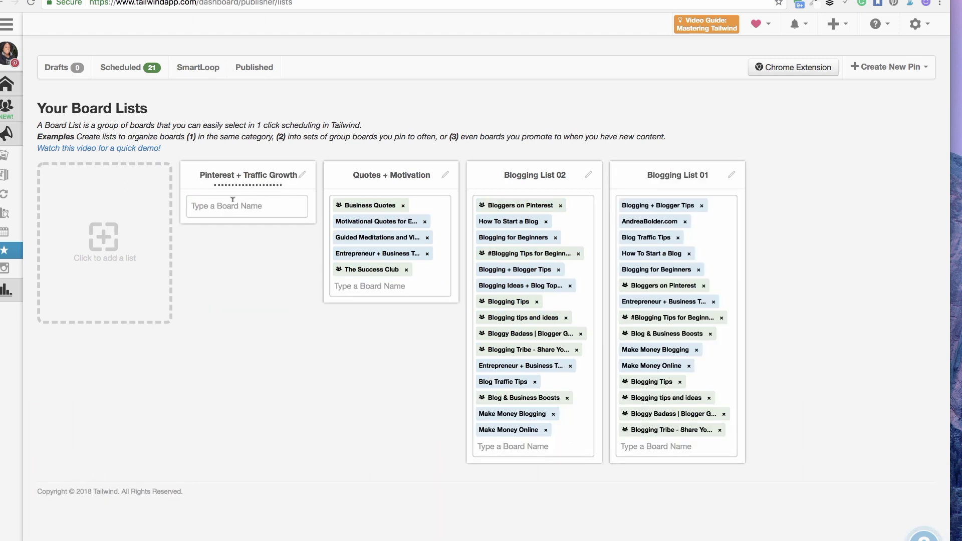
Step: Add Blog Traffic Tips, Pinterest Marketing, Pinterest Smart, Grow Your Blog and Share your blog post (gro... to the Pinterest + Traffic Growth list
click(232, 200)
text(traf)
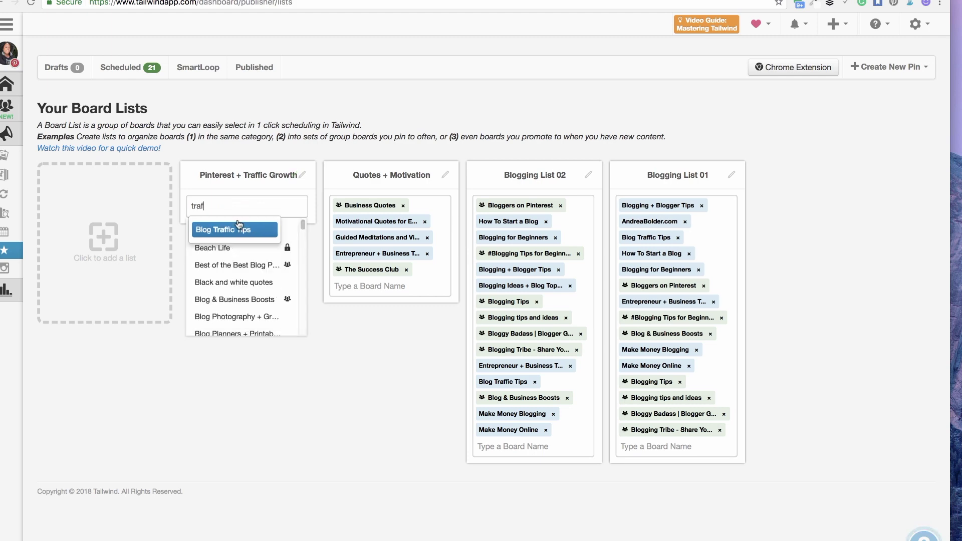
click(239, 225)
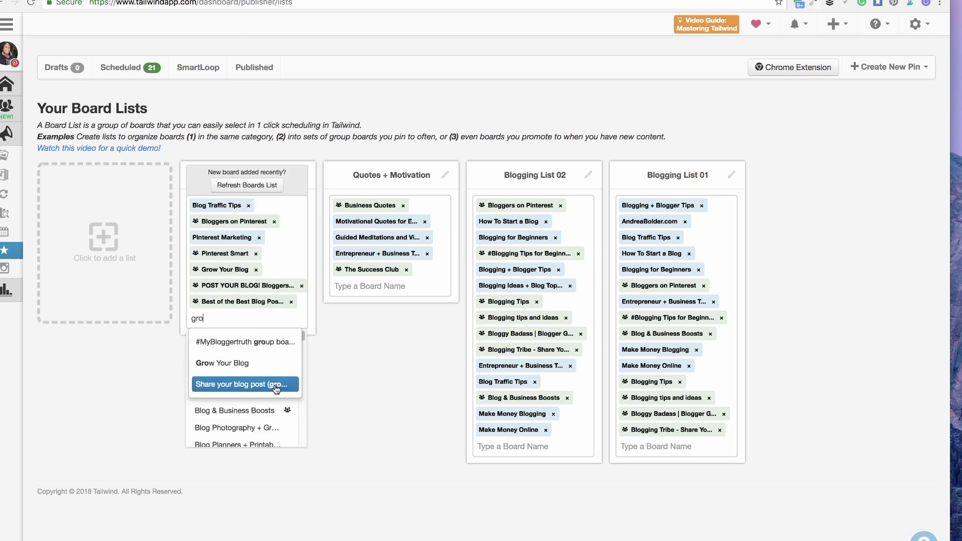
click(275, 388)
Step: Create another board list and name it Blogging List 03
click(120, 245)
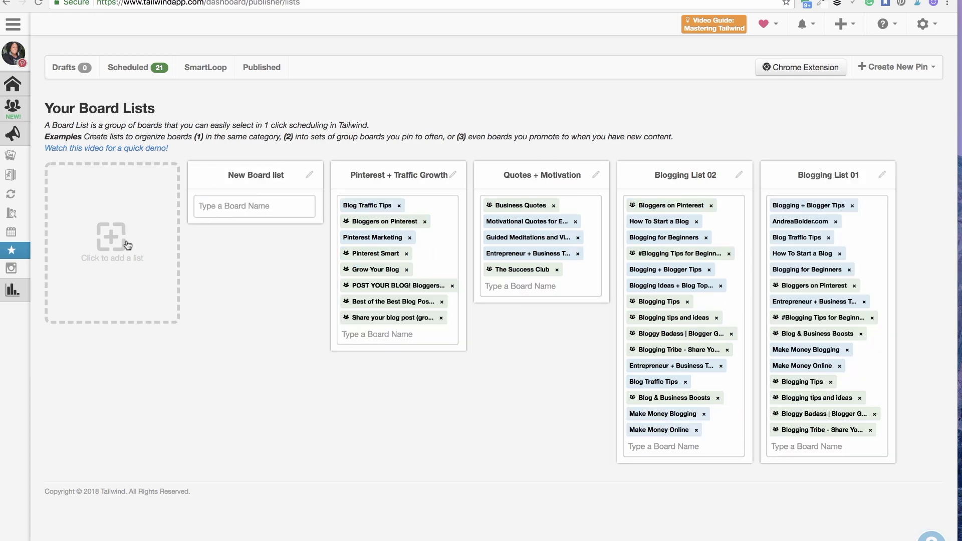
click(230, 175)
text(Blogging)
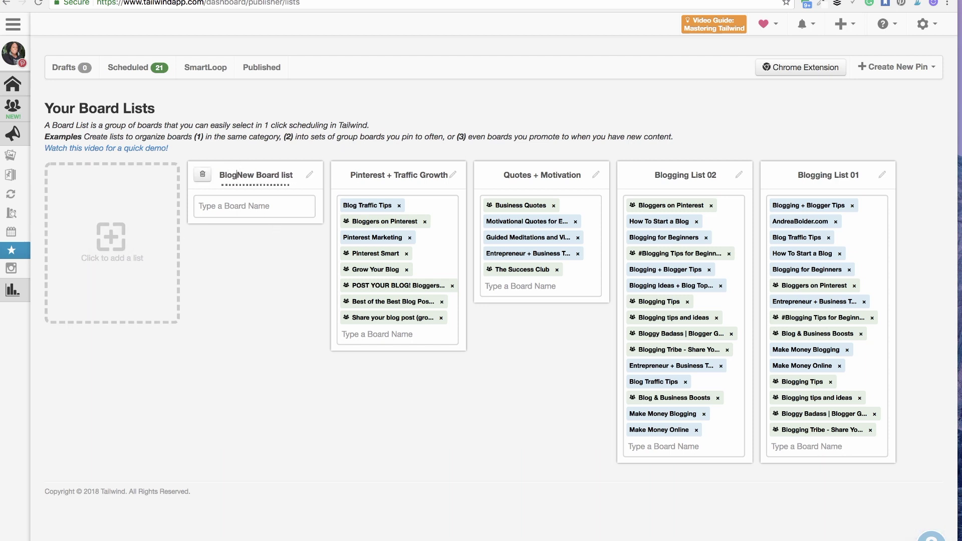
double_click(271, 175)
key(BackSpace)
key(BackSpace)
key(BackSpace)
key(BackSpace)
key(BackSpace)
key(BackSpace)
key(Delete)
text(L)
key(End)
text(03)
Step: Add Best of the Best Blog Pos..., How To Start a Blog, Blog & Business Boosts and Blog Traffic Tips to Blogging List 03
click(244, 204)
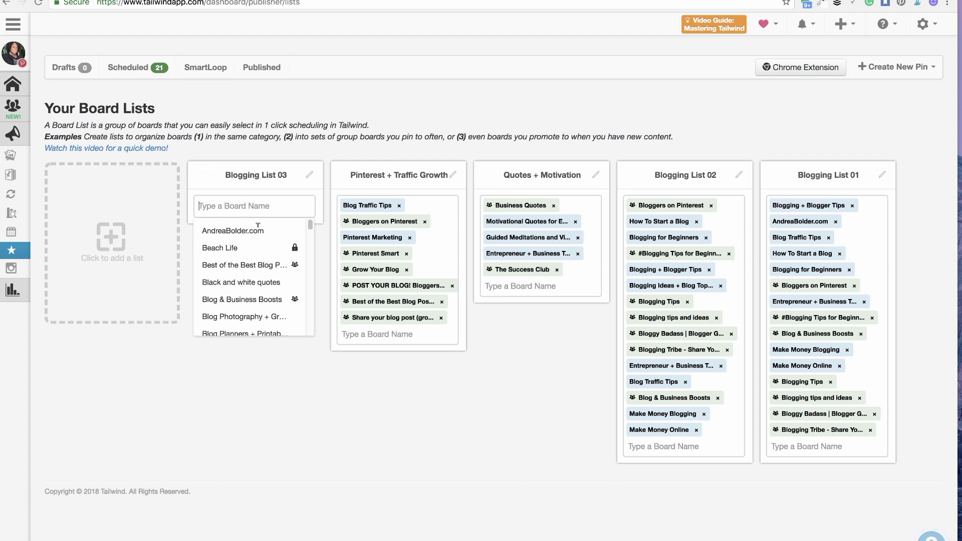
click(247, 265)
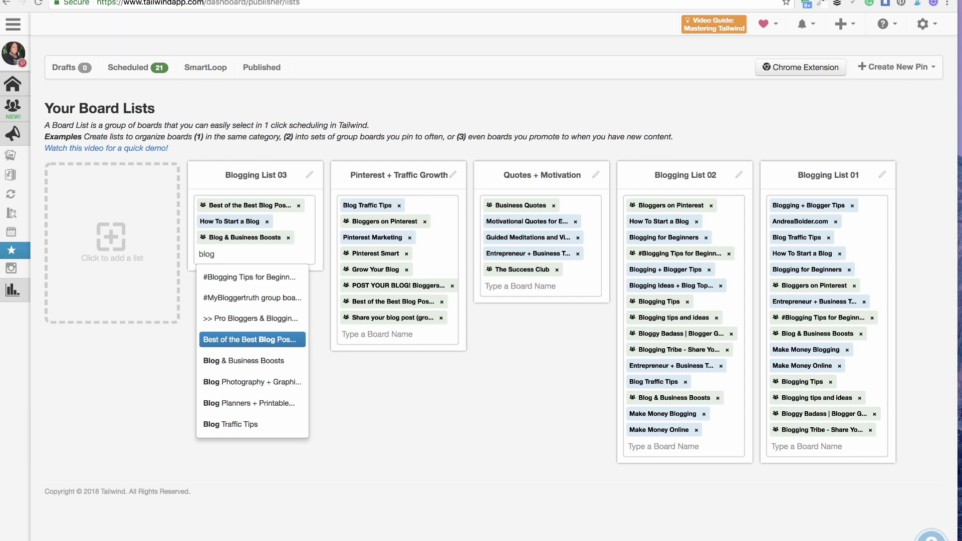
key(BackSpace)
click(267, 429)
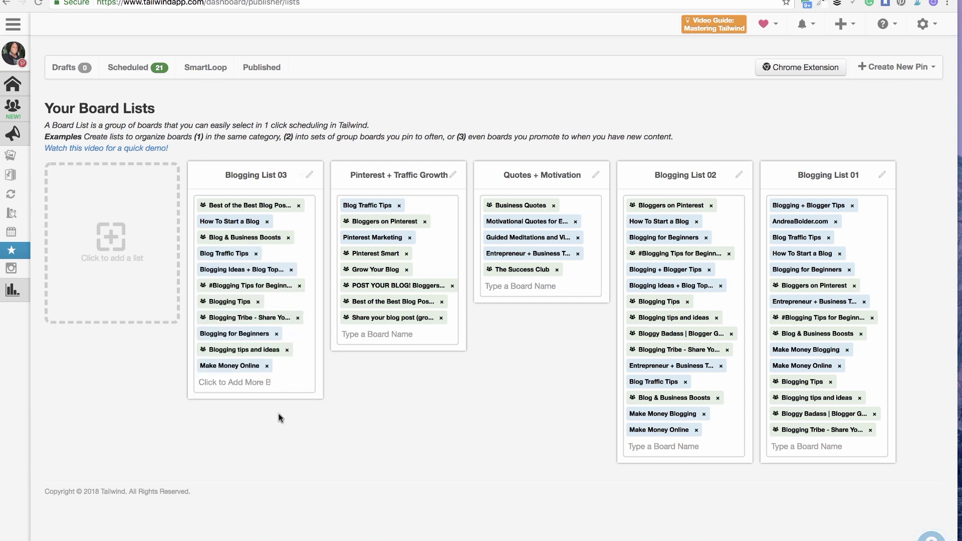
Step: Add Make Money Blogging, Entrepreneur + Business T..., Bloggy Badass | Blogger G..., Blogging + Blogger Tips and Bloggers on Pinterest to Blogging List 03
text(make mo)
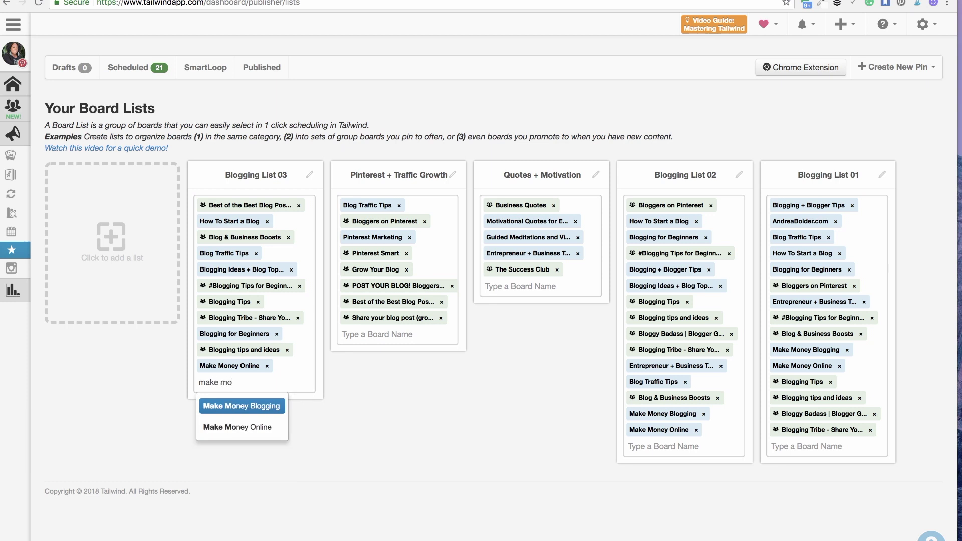
click(278, 408)
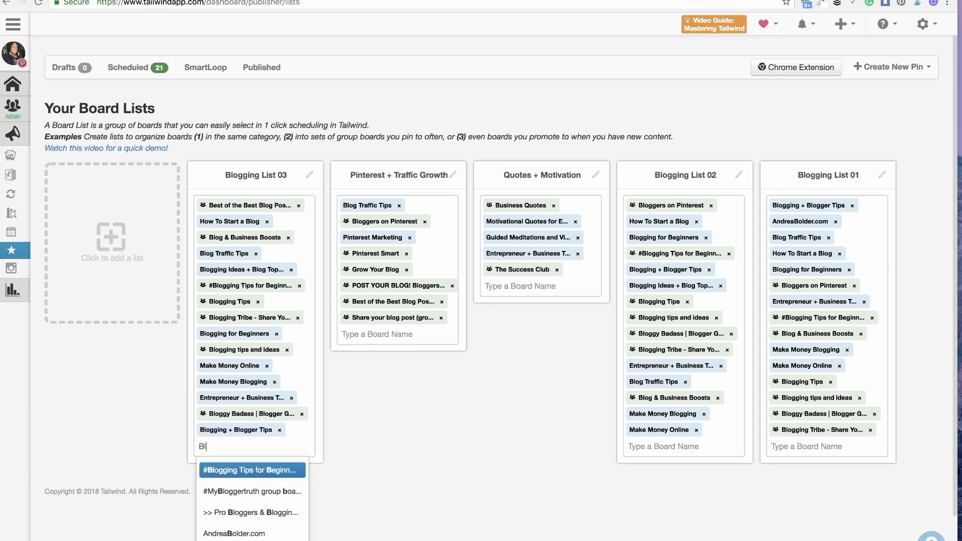
text(gers on)
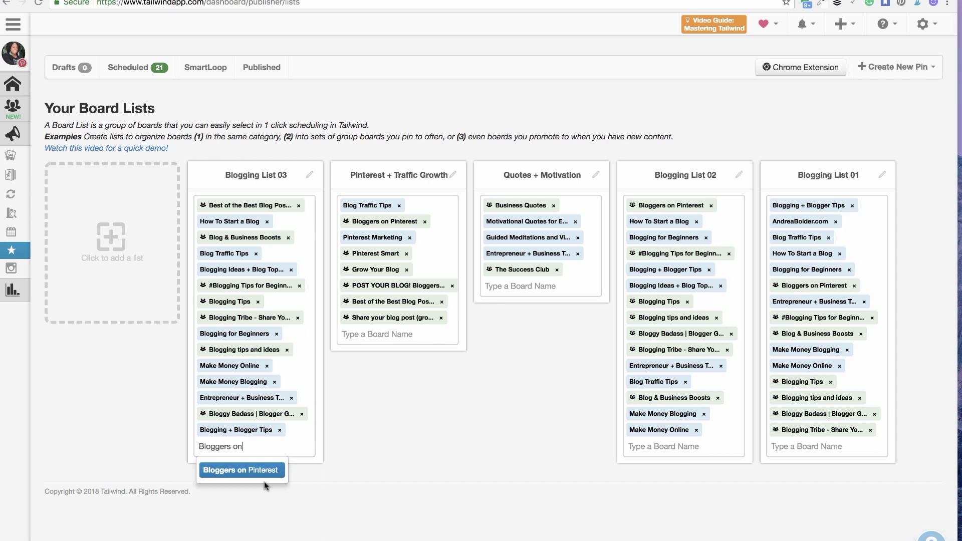
click(260, 470)
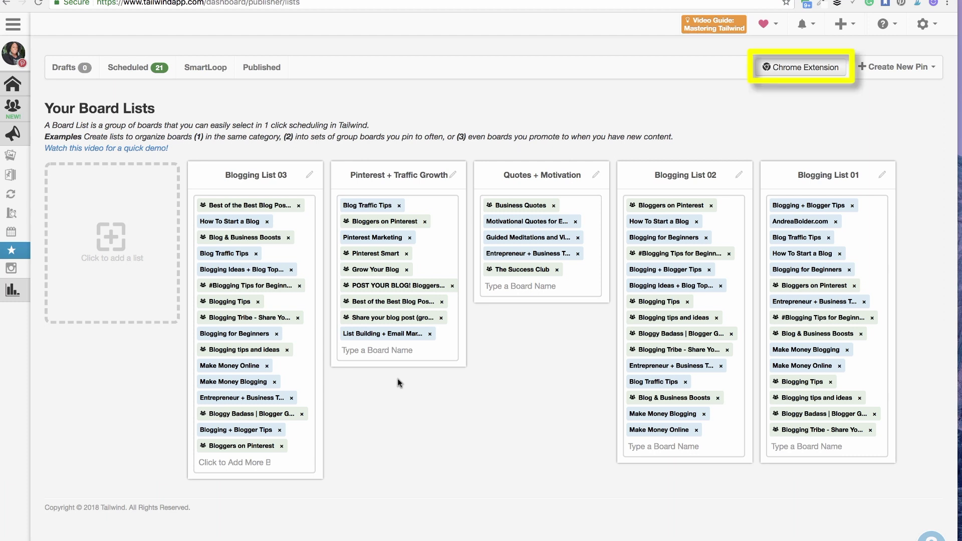
Step: Add the Blogging Ideas + Blog Top... board to Blogging List 01
click(784, 448)
text(Bloggin)
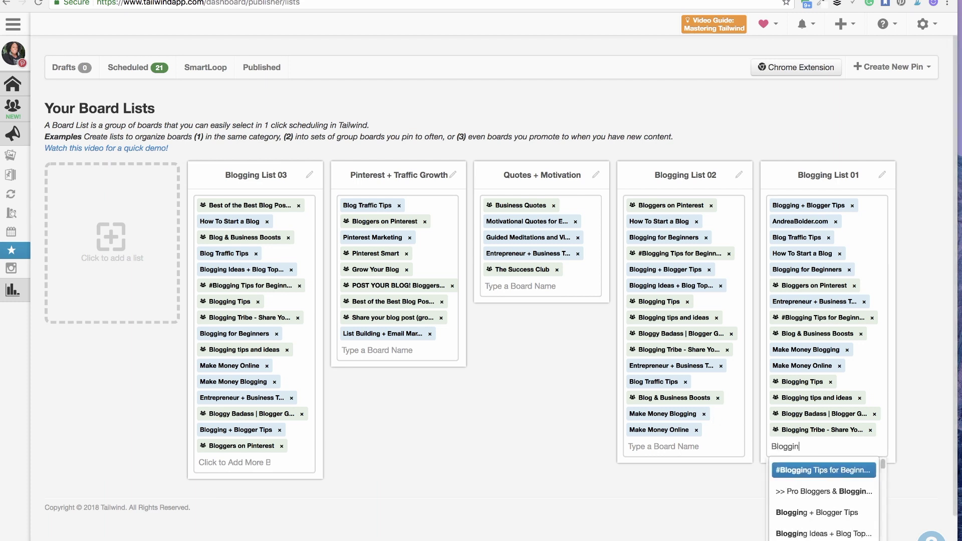
text(g I)
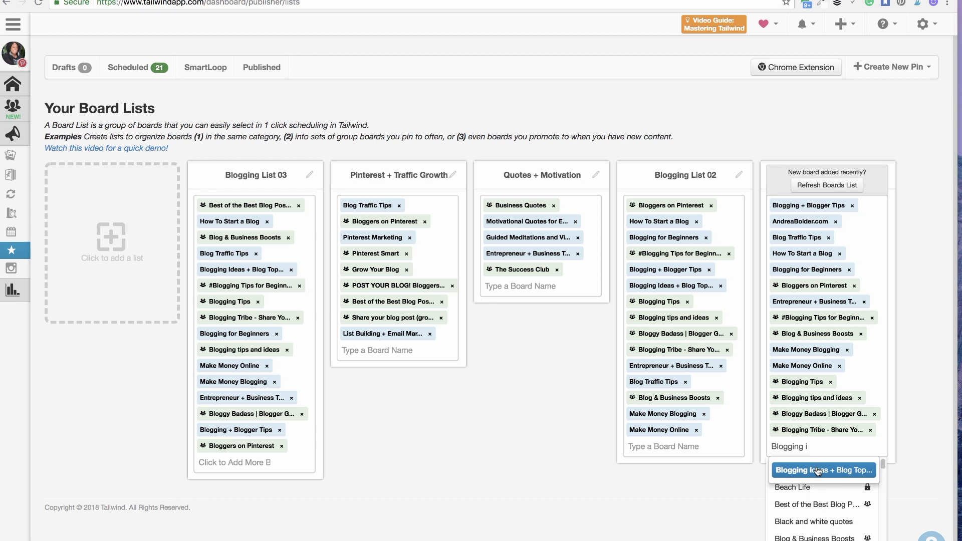
click(816, 467)
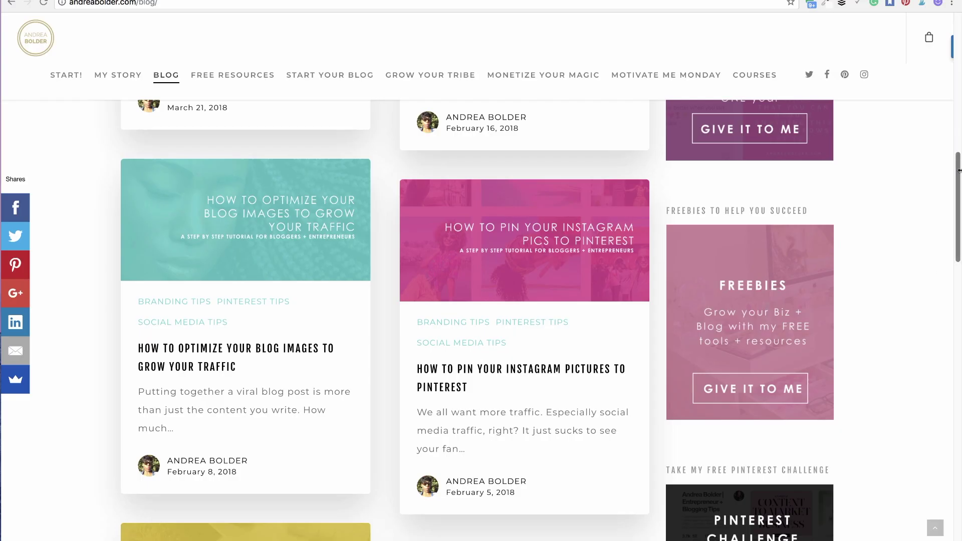
Step: Switch to the blog, open the 51 Newsletter Content Ideas post and launch the Tailwind extension's image picker on it
scroll(959, 131, up, 3)
drag(959, 131, 959, 37)
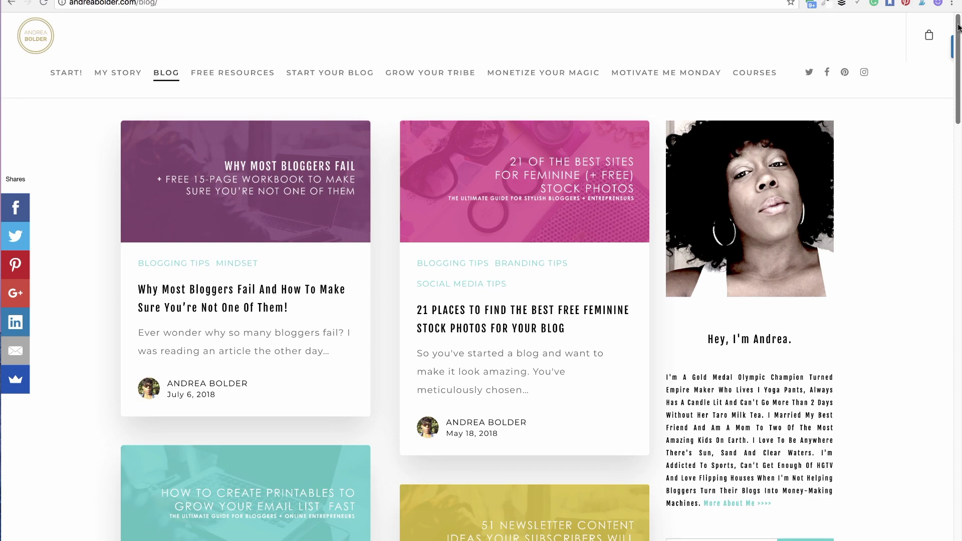
drag(957, 25, 959, 108)
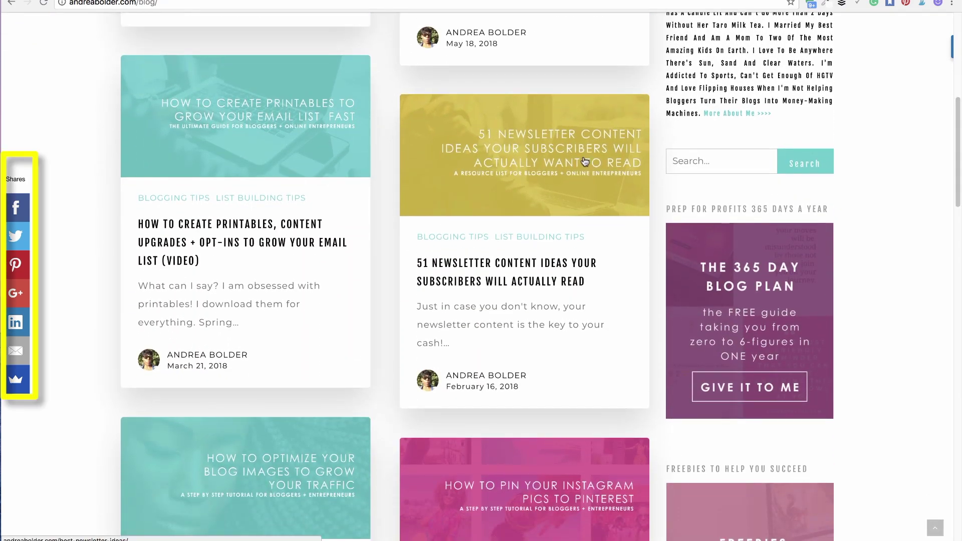
scroll(583, 156, up, 8)
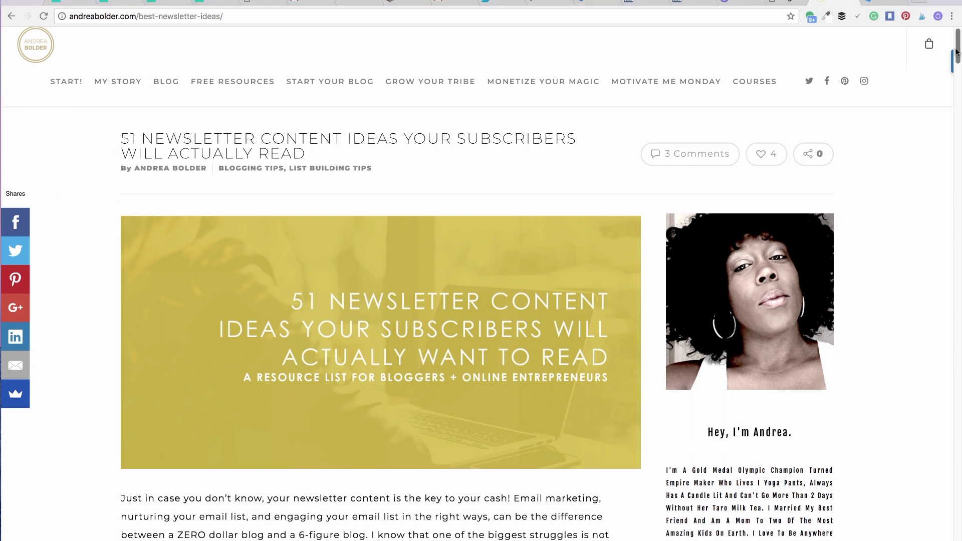
drag(957, 52, 959, 95)
mouse_move(500, 80)
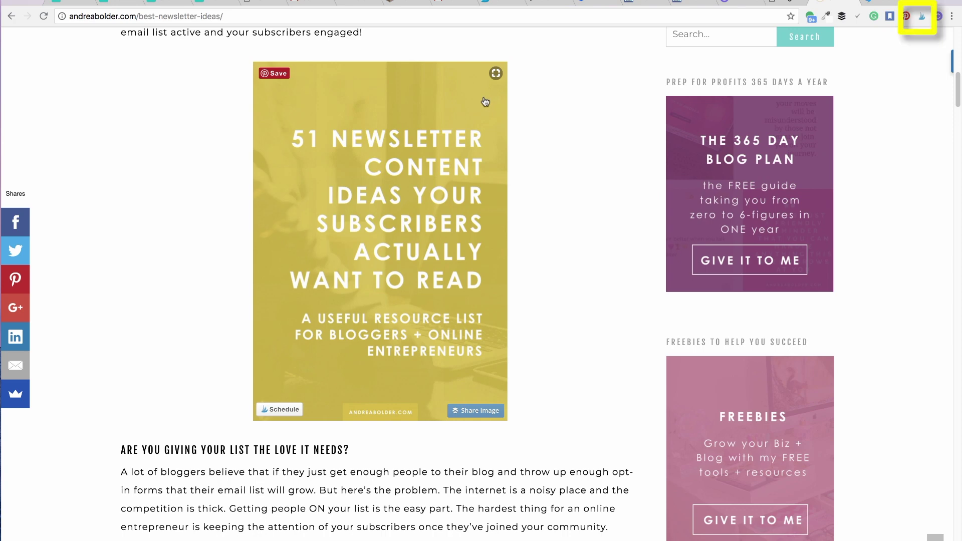
click(922, 16)
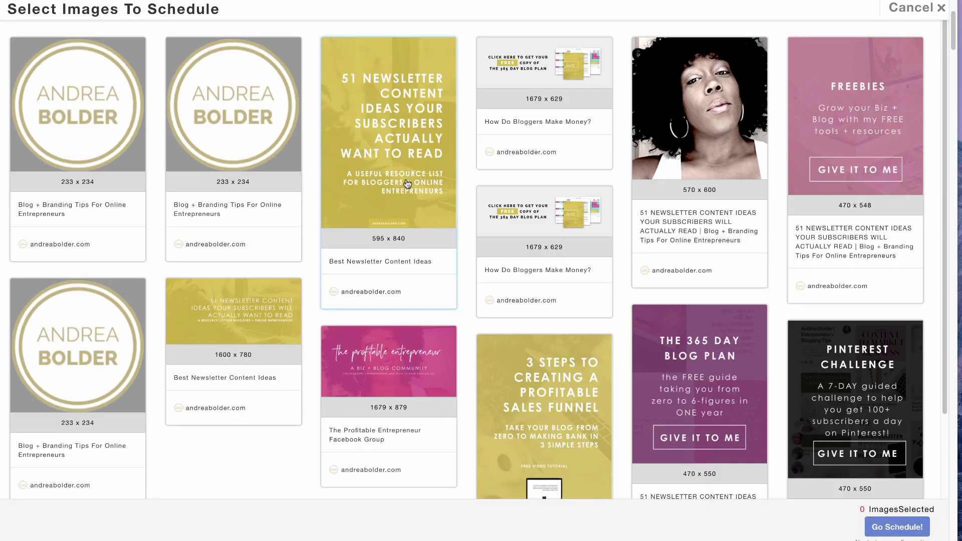
Step: Select the vertical 51 Newsletter Content Ideas and 3 Steps To Creating A Profitable Sales Funnel images and send them to scheduling
click(408, 184)
click(546, 411)
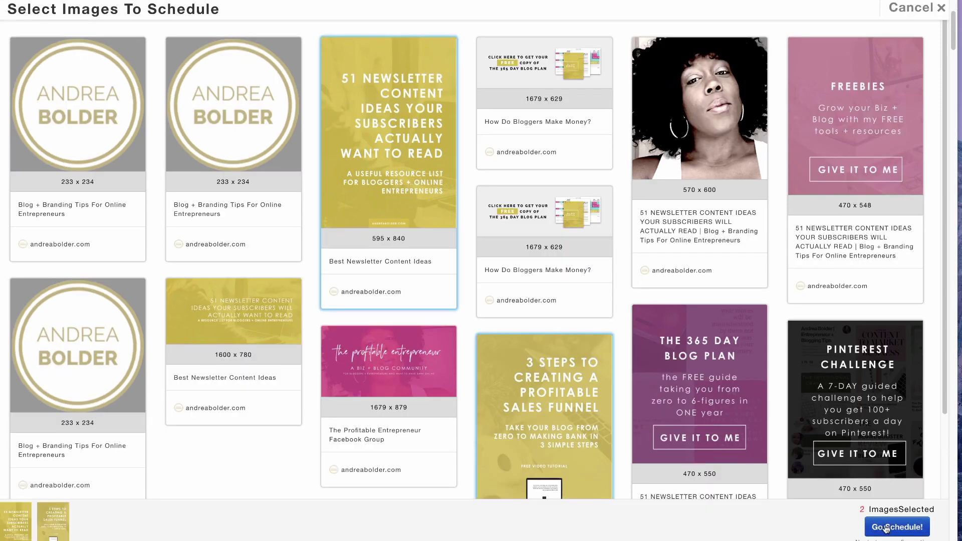
click(896, 526)
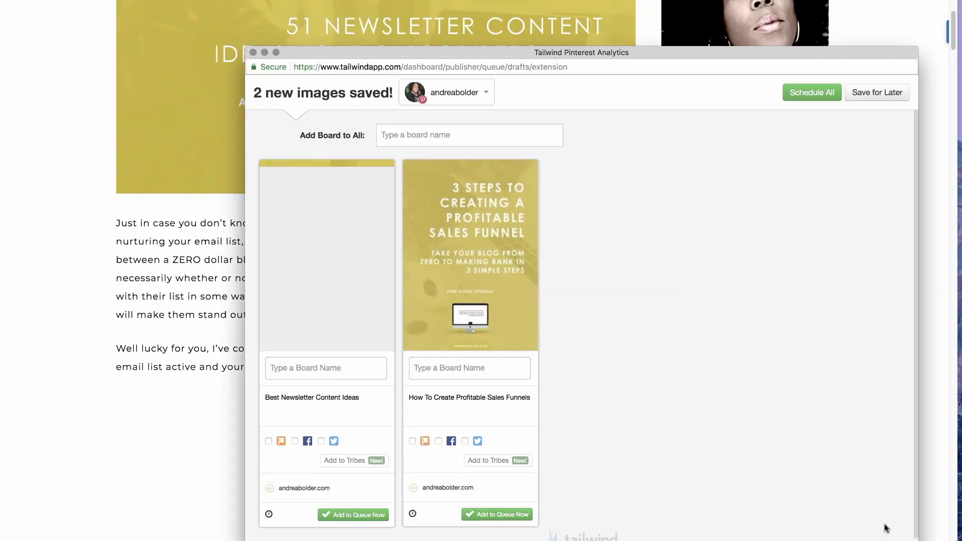
Step: Assign Blogging List 01 to the newsletter content ideas pin and Blogging List 02 to the sales funnel pin
click(305, 366)
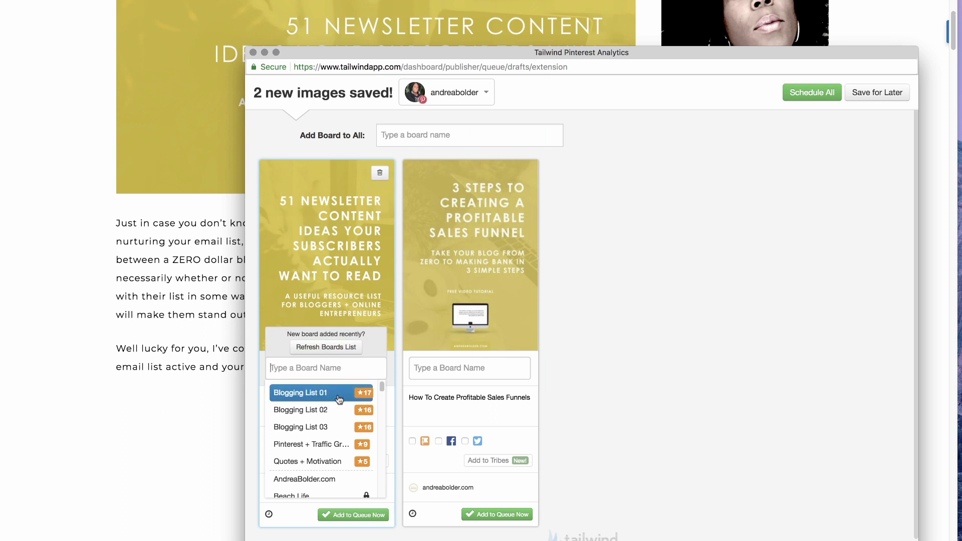
click(339, 399)
click(452, 366)
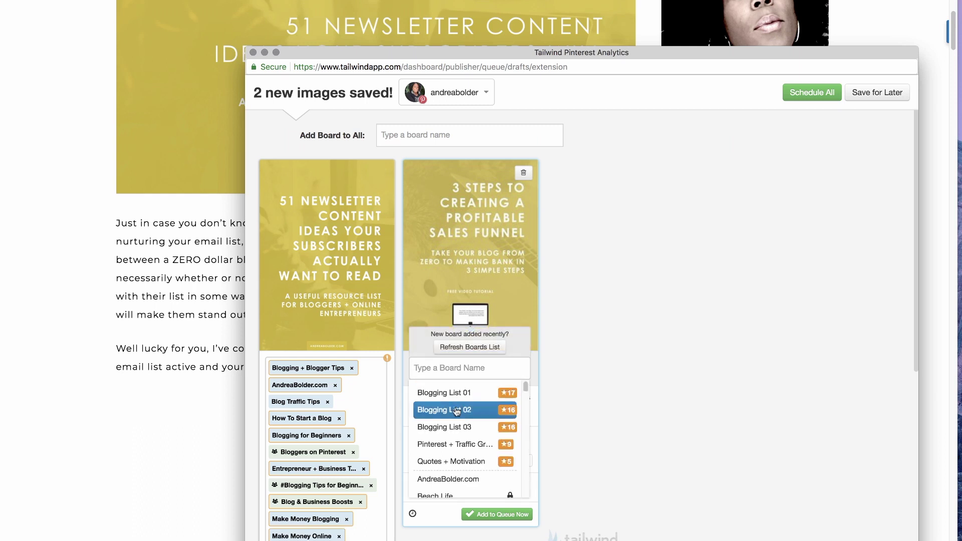
click(456, 410)
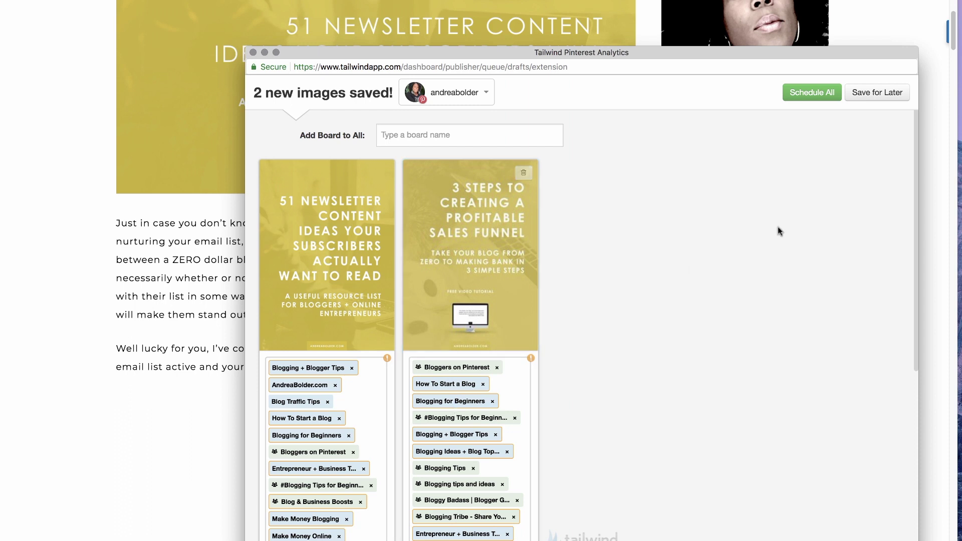
drag(729, 57, 726, 10)
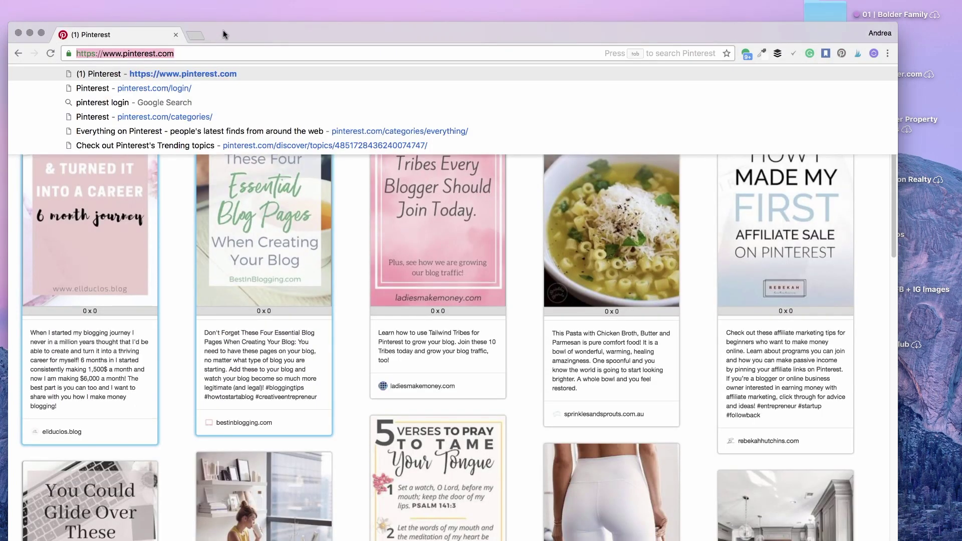
drag(223, 30, 216, 0)
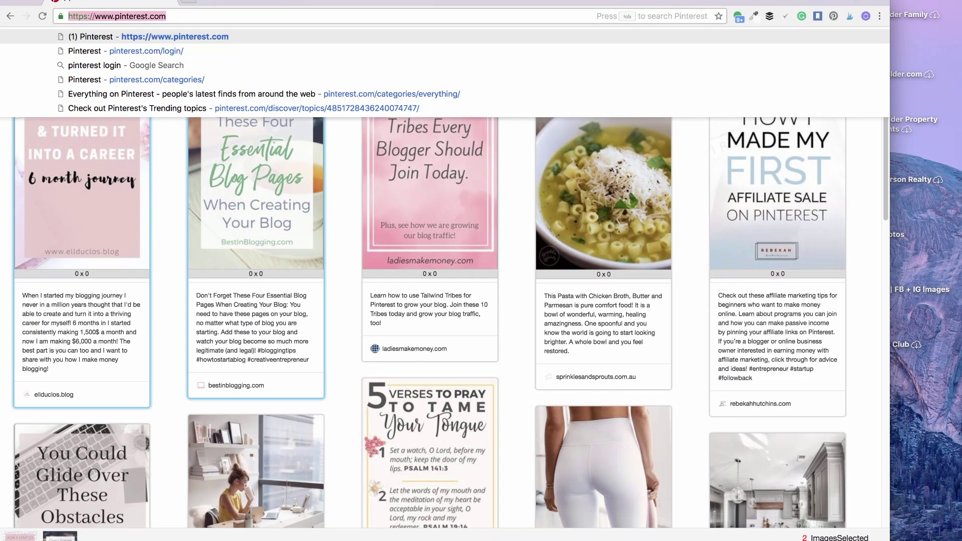
Step: Open the Pinterest home feed in a wider window and launch the Tailwind extension's pin picker on it
click(197, 38)
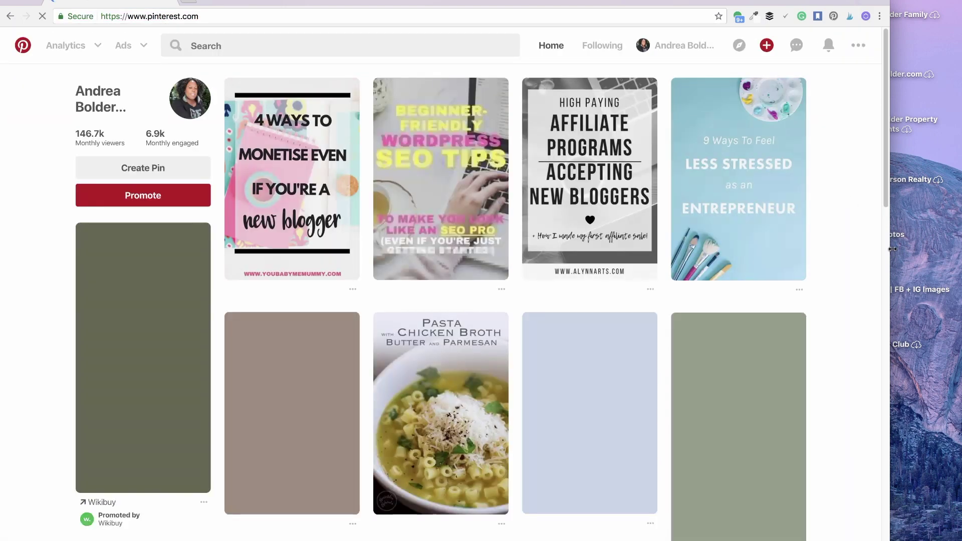
drag(896, 250, 958, 238)
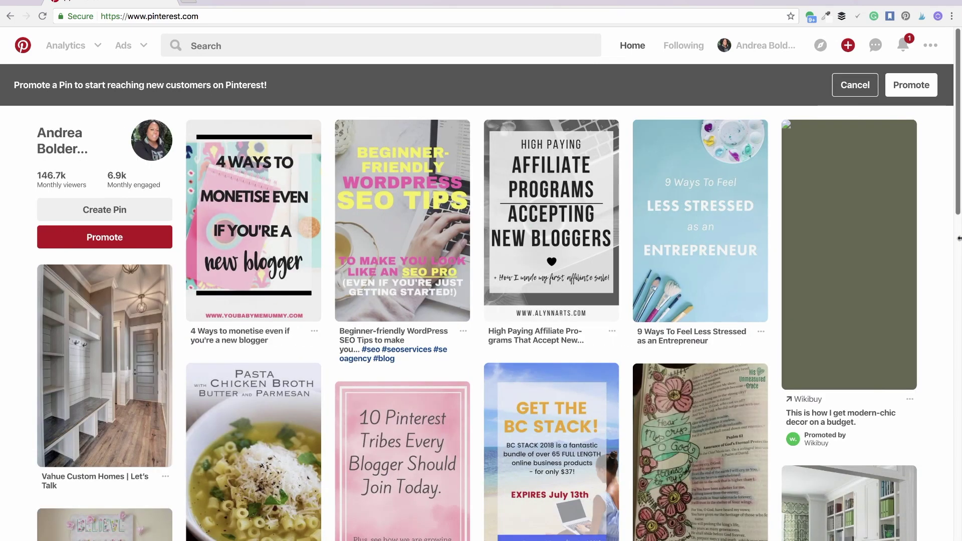
click(855, 85)
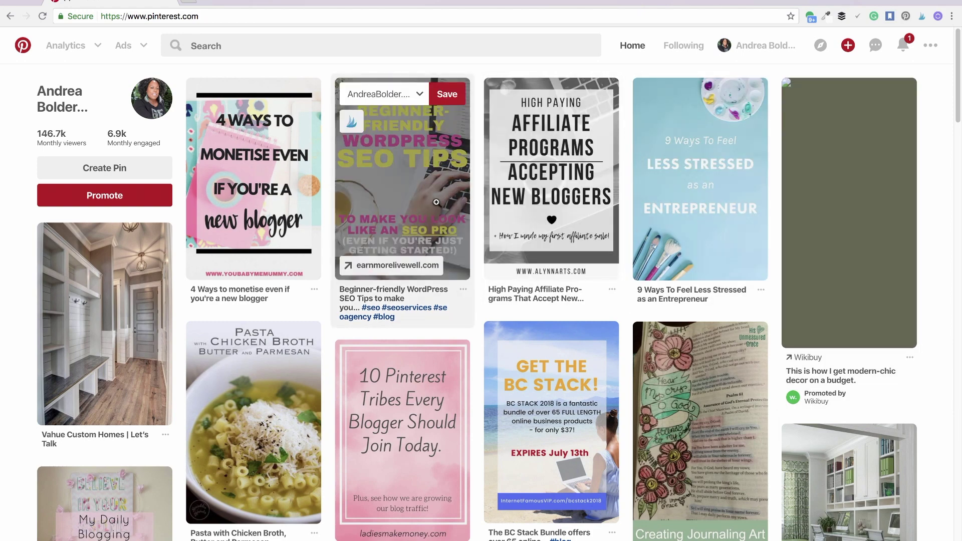
click(921, 18)
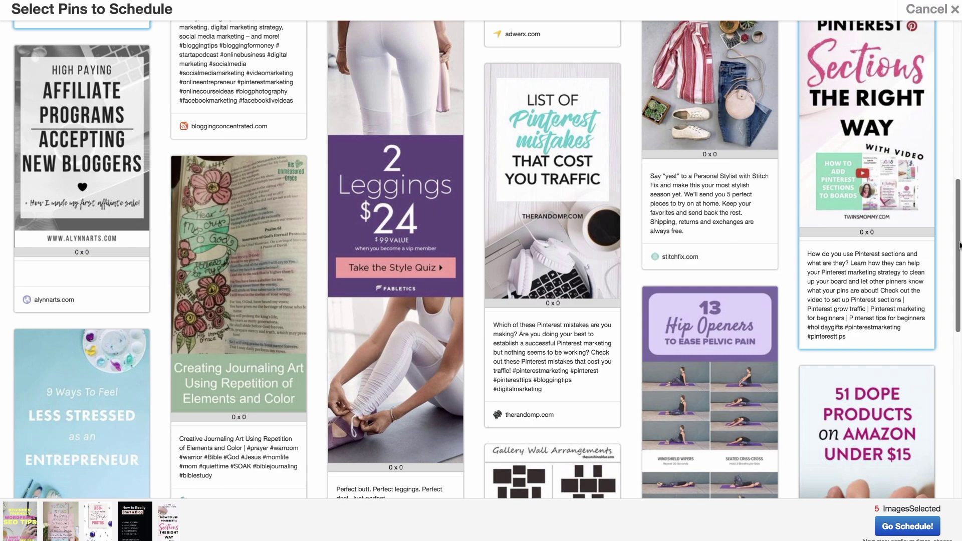
Step: Add the 10 Pinterest Tribes and How I Got My 379 Email Subscribers pins to the selection and send all selected pins to an enlarged scheduling window
drag(958, 246, 948, 360)
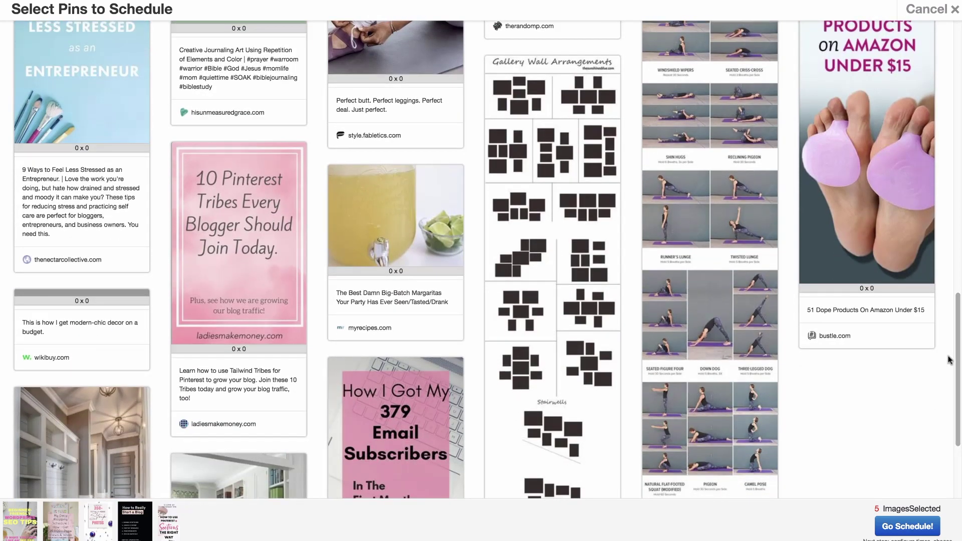
click(267, 334)
click(396, 426)
scroll(396, 425, down, 4)
click(907, 526)
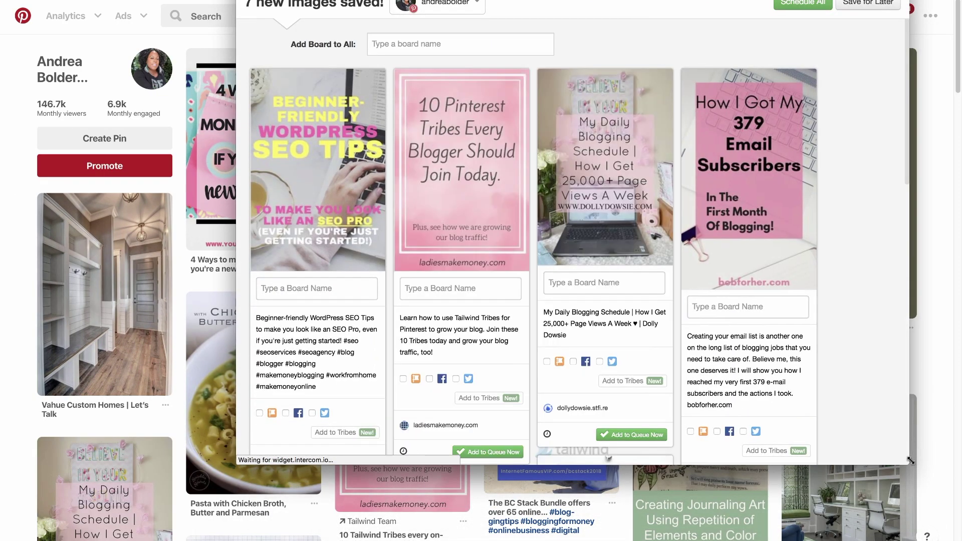
drag(909, 465, 923, 539)
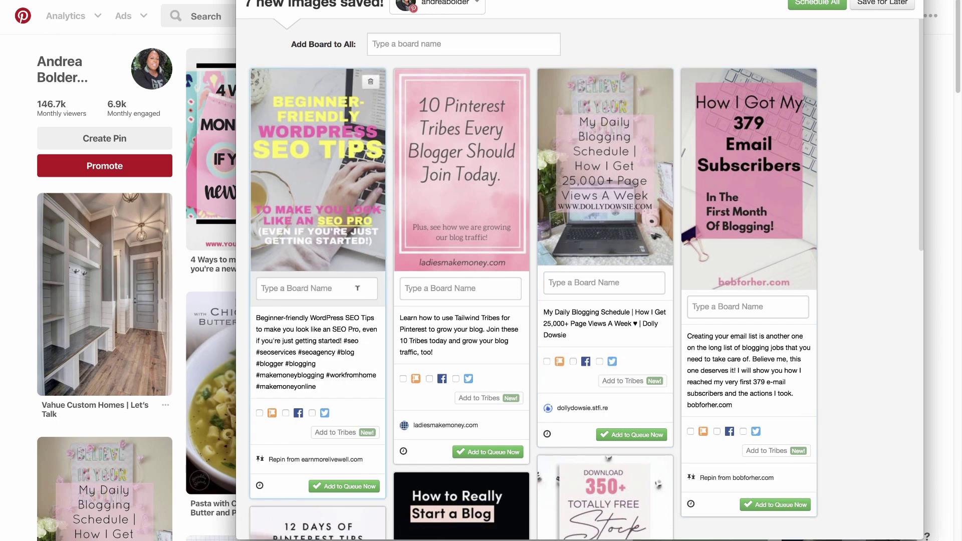
Step: Assign Blogging List 01 to the WordPress SEO Tips pin and Blogging List 02 to the 10 Pinterest Tribes pin
click(371, 288)
key(Escape)
click(363, 292)
click(307, 318)
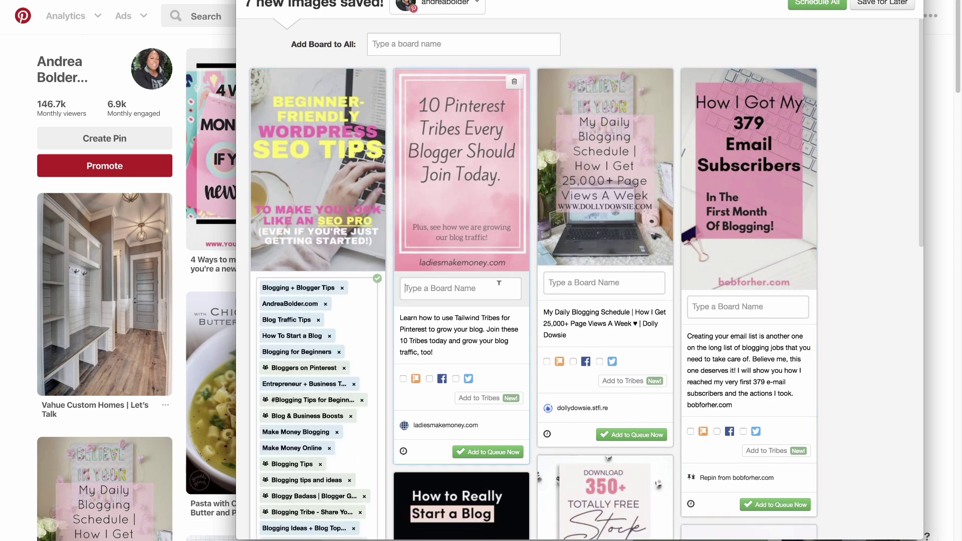
click(453, 289)
click(481, 330)
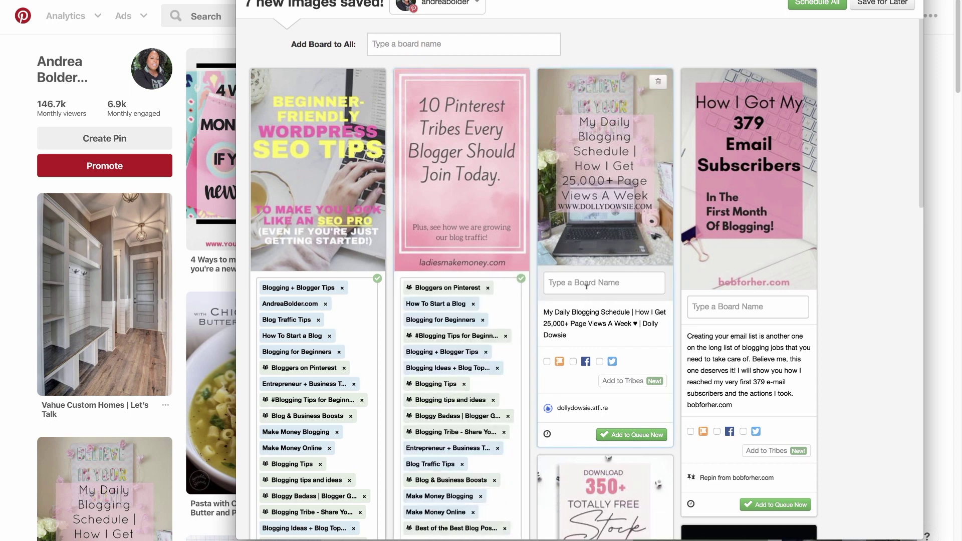
Step: Assign Blogging List 03 to the My Daily Blogging Schedule pin and Blogging List 01 to the 379 Email Subscribers pin
click(585, 284)
click(584, 340)
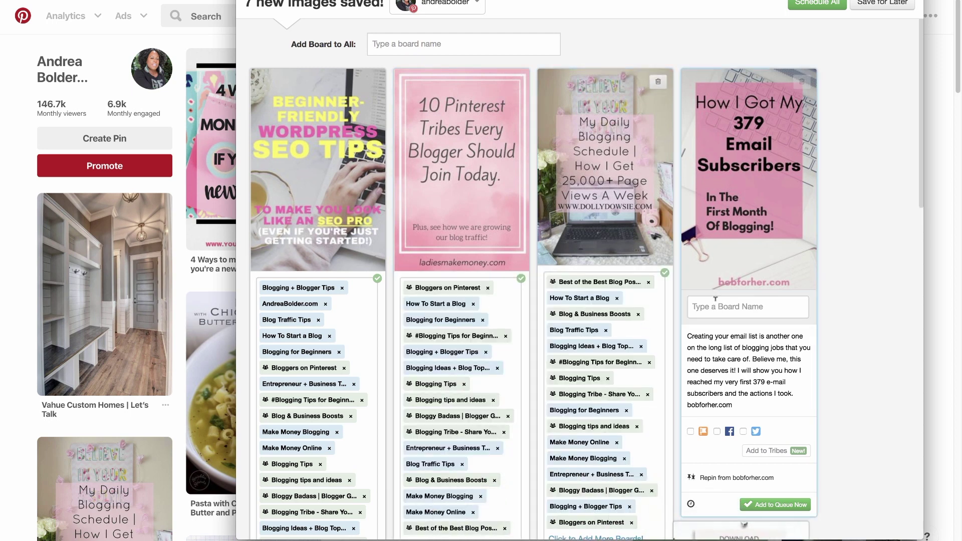
click(712, 301)
click(718, 331)
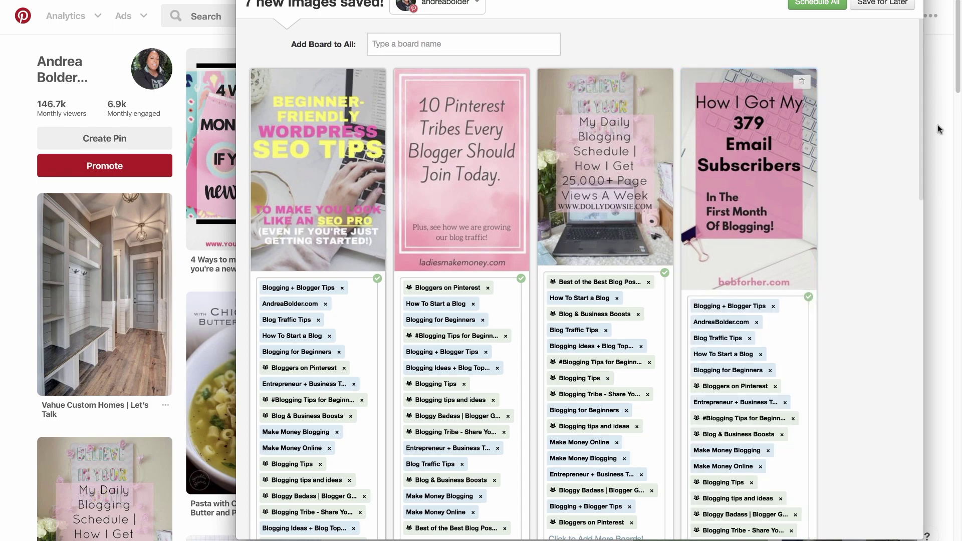
Step: Assign Blogging List 02 to the Pinterest Sections pin, Blogging List 03 to How to Really Start a Blog, and Blogging List 01 to the stock photos pin
drag(923, 187, 888, 397)
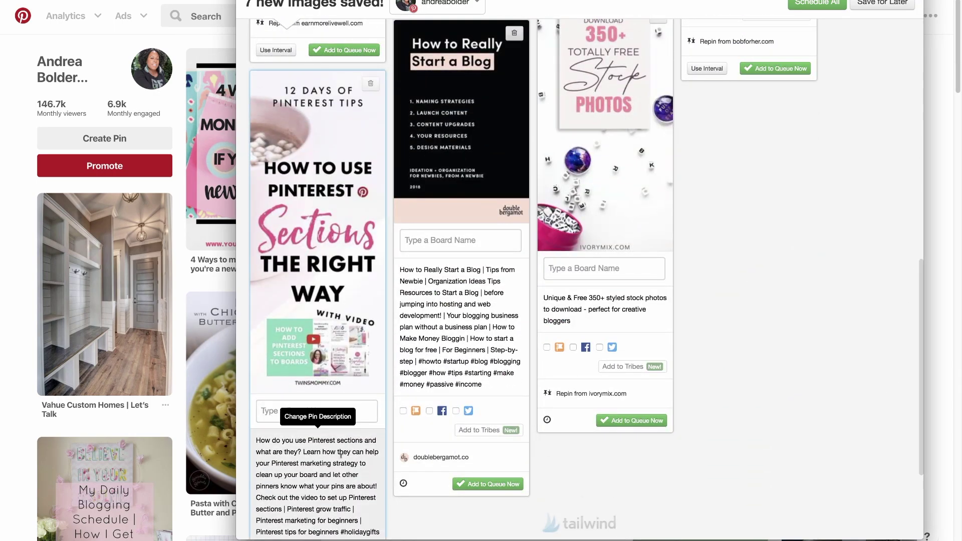
click(341, 411)
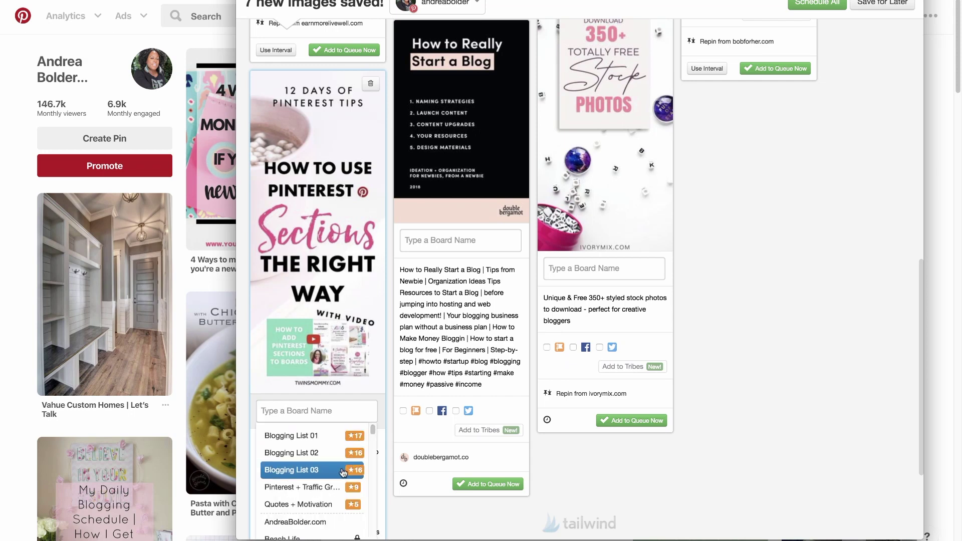
click(321, 453)
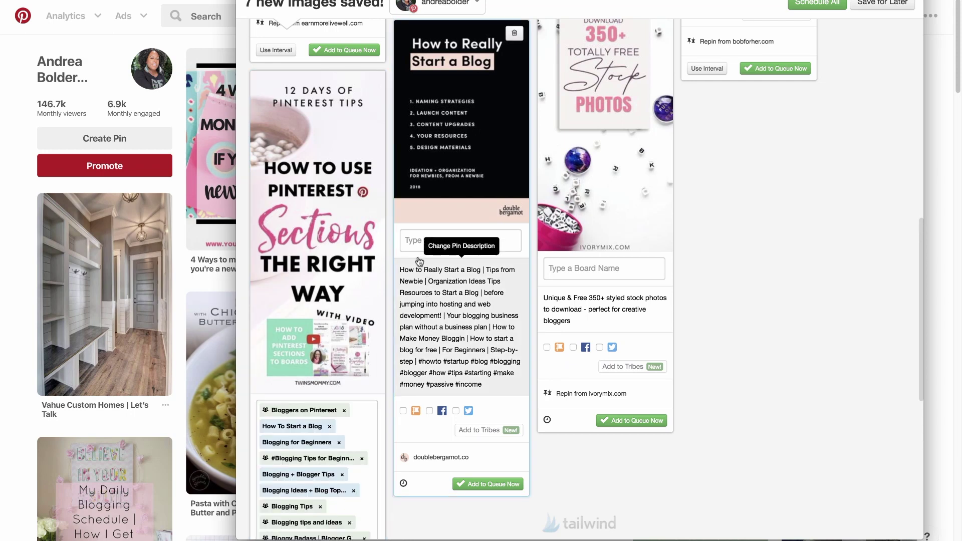
click(424, 240)
click(458, 300)
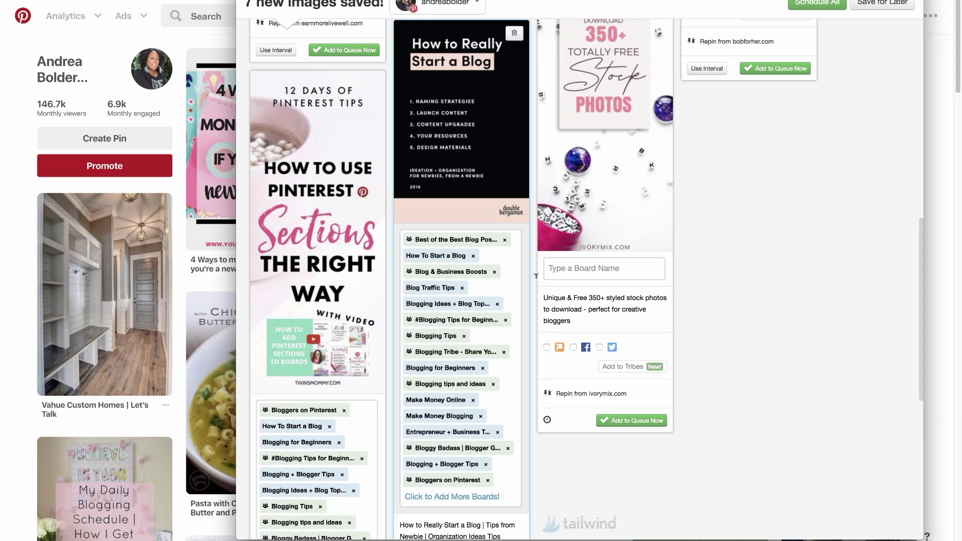
click(603, 273)
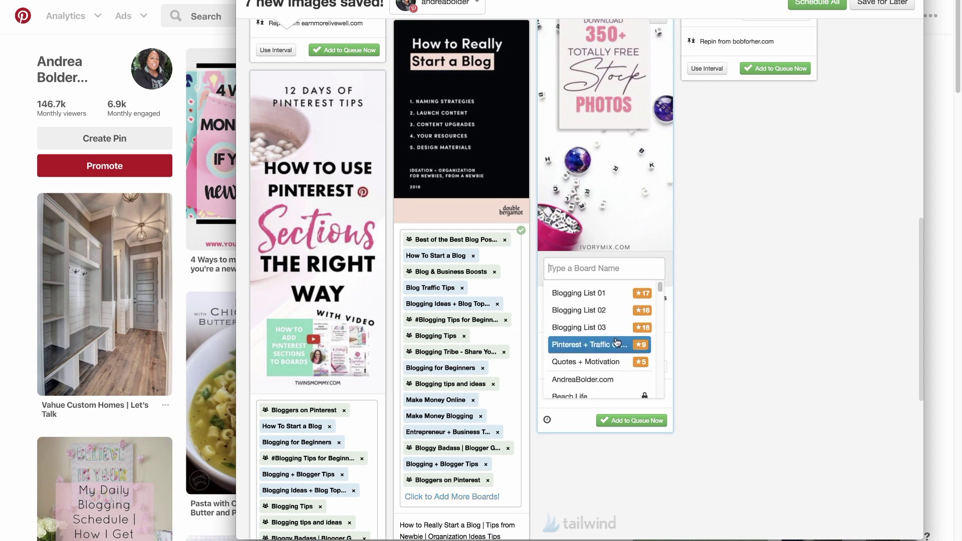
click(613, 300)
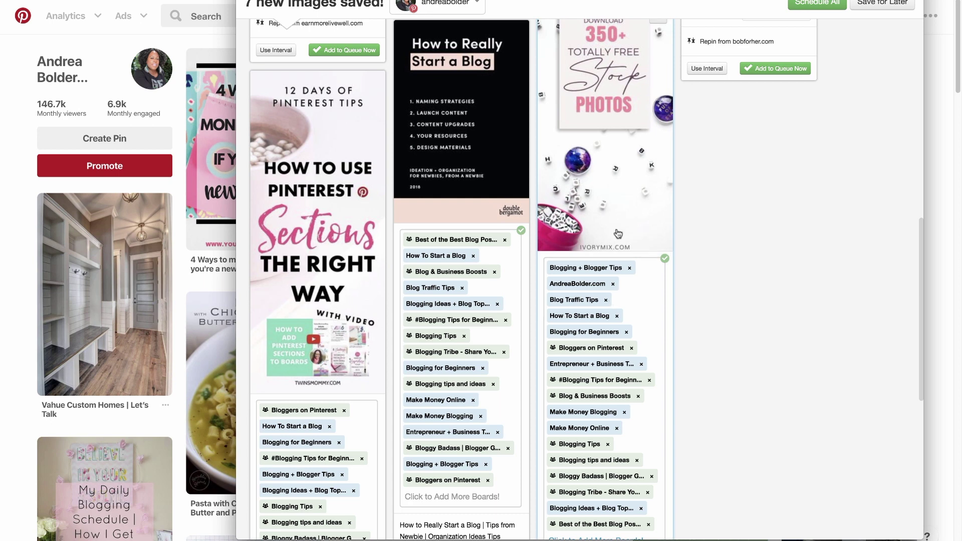
Step: Schedule the 379 Email Subscribers pin with a minimum interval of 2d and 21h between its board pins
click(704, 68)
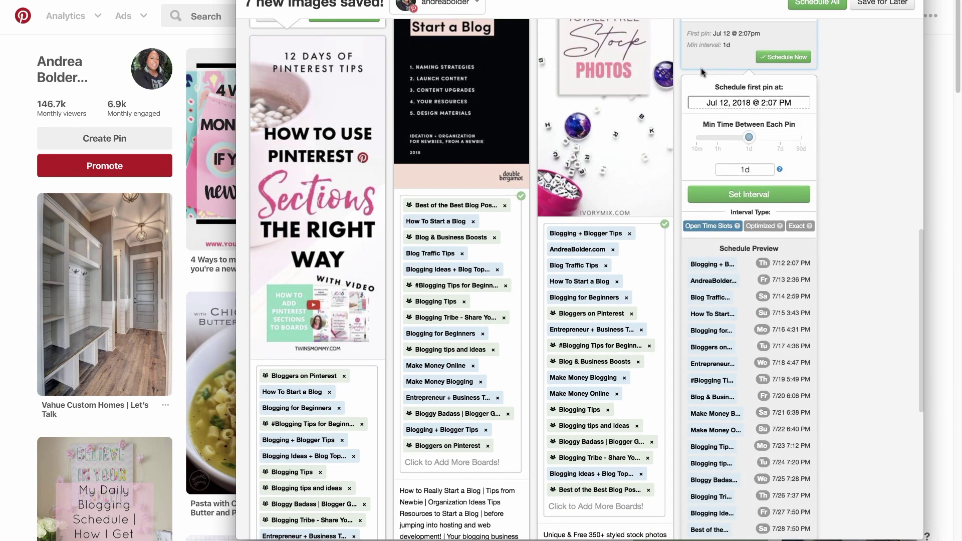
drag(750, 138, 760, 143)
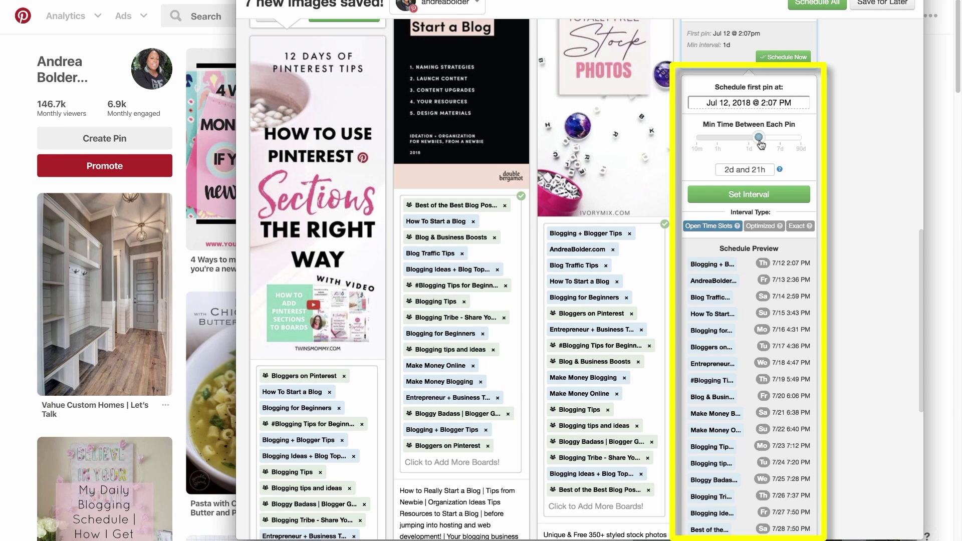
drag(761, 144, 761, 146)
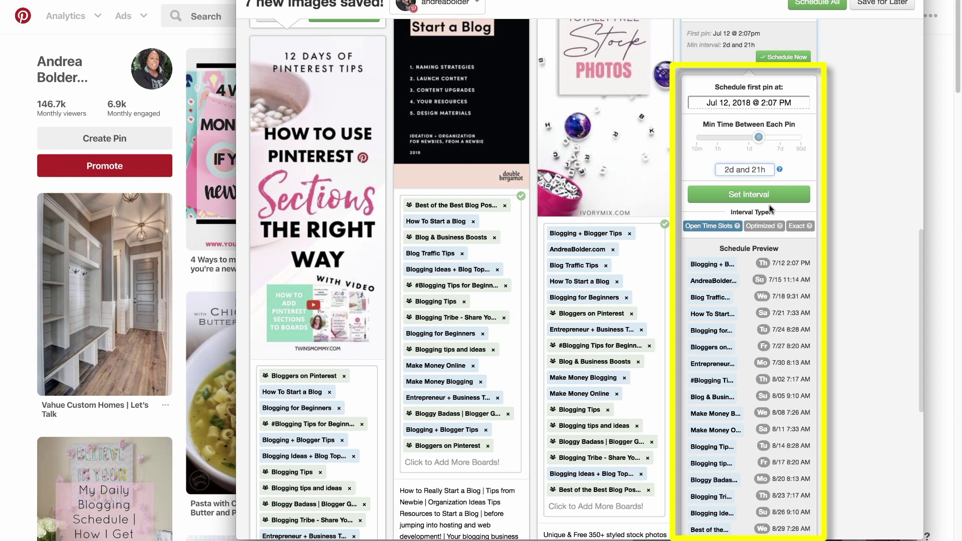
click(754, 202)
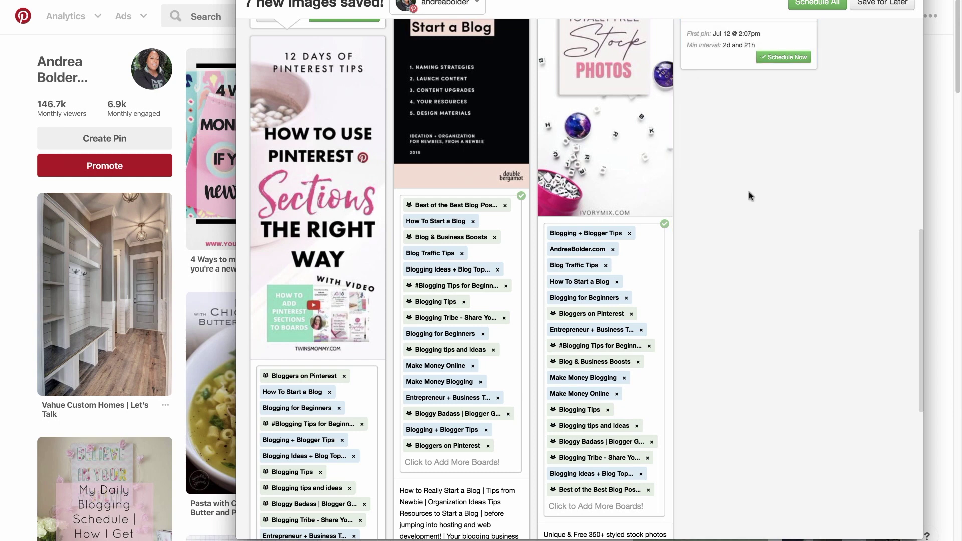
click(787, 59)
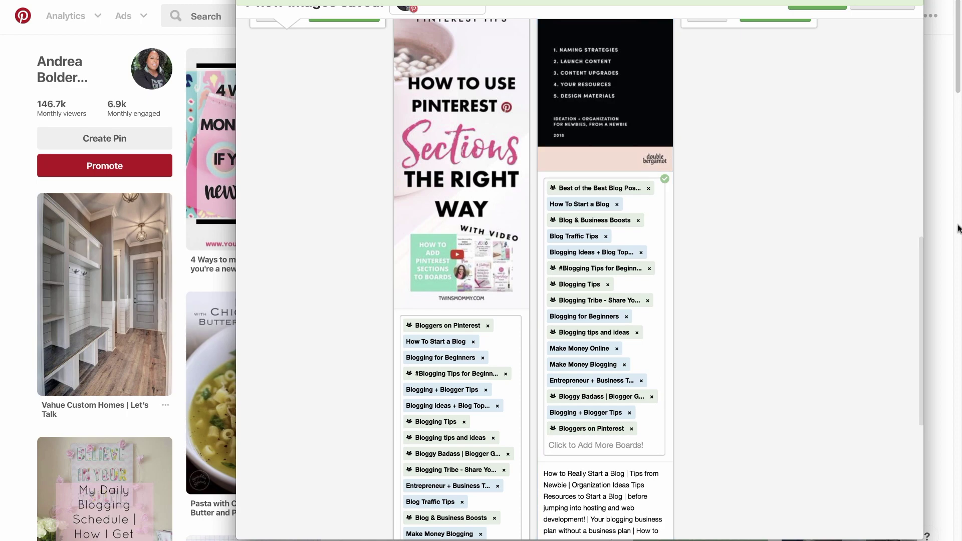
Step: Schedule the How to Really Start a Blog pin at the 2d and 21h interval using open time slots
drag(921, 264, 911, 387)
click(568, 352)
scroll(565, 359, down, 3)
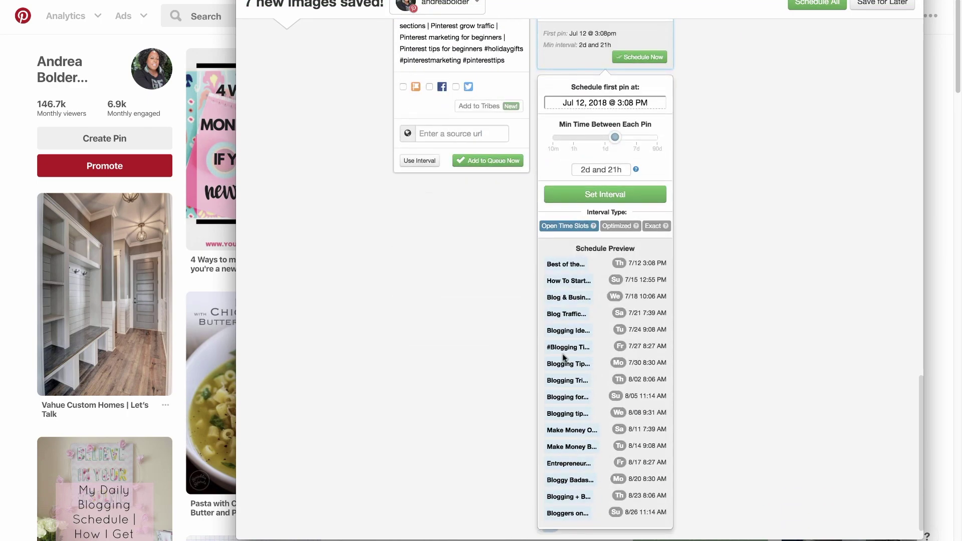
click(654, 200)
click(632, 379)
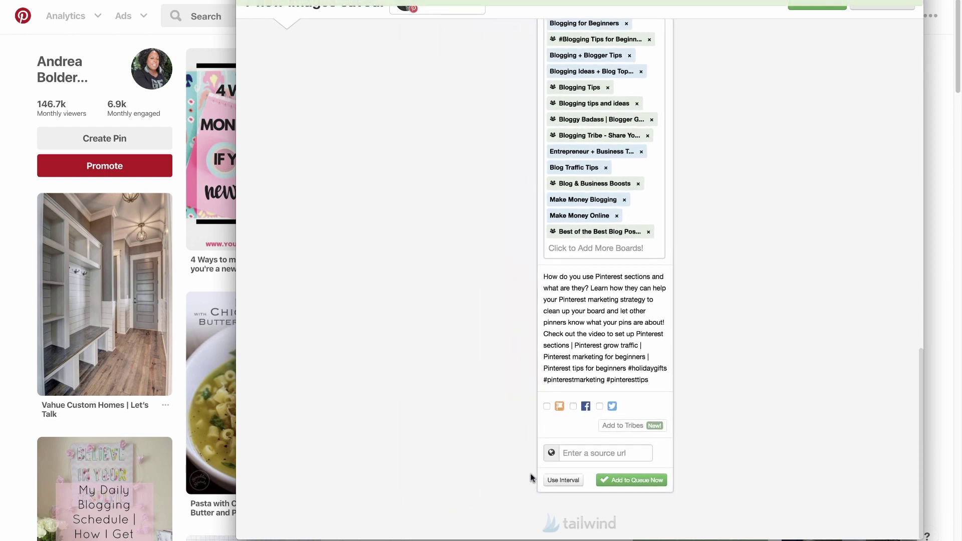
Step: Set an Optimized interval of 2d and 21h for the How To Use Pinterest Sections The Right Way pin
click(563, 479)
scroll(604, 300, down, 3)
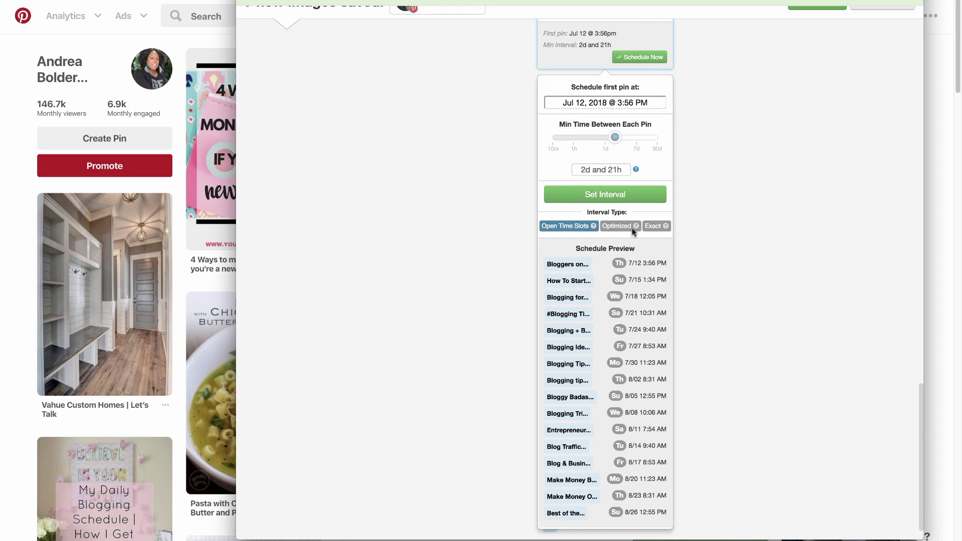
click(621, 226)
click(621, 195)
Step: Schedule the 350+ Totally Free Stock Photos pin with an Optimized interval of 2d and 21h
scroll(906, 214, up, 7)
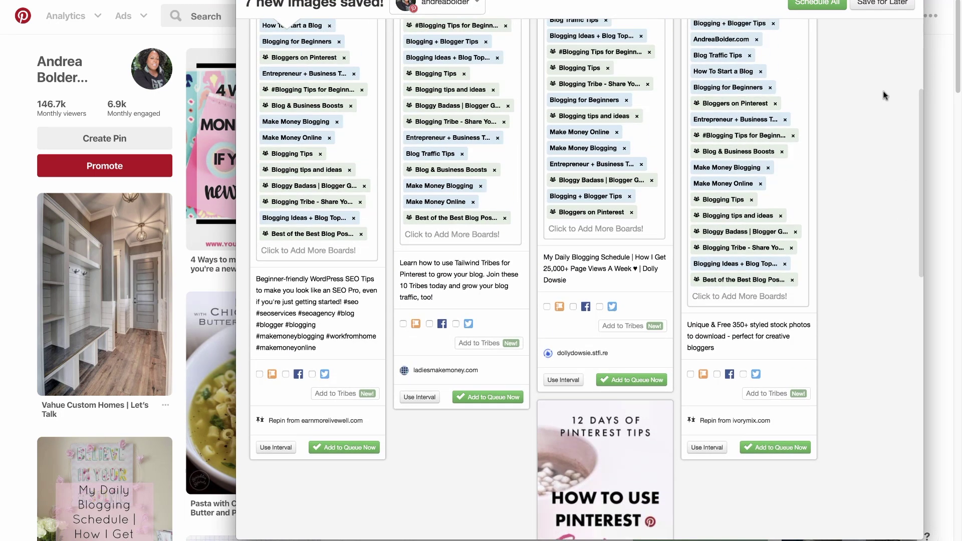
click(706, 450)
scroll(707, 445, down, 8)
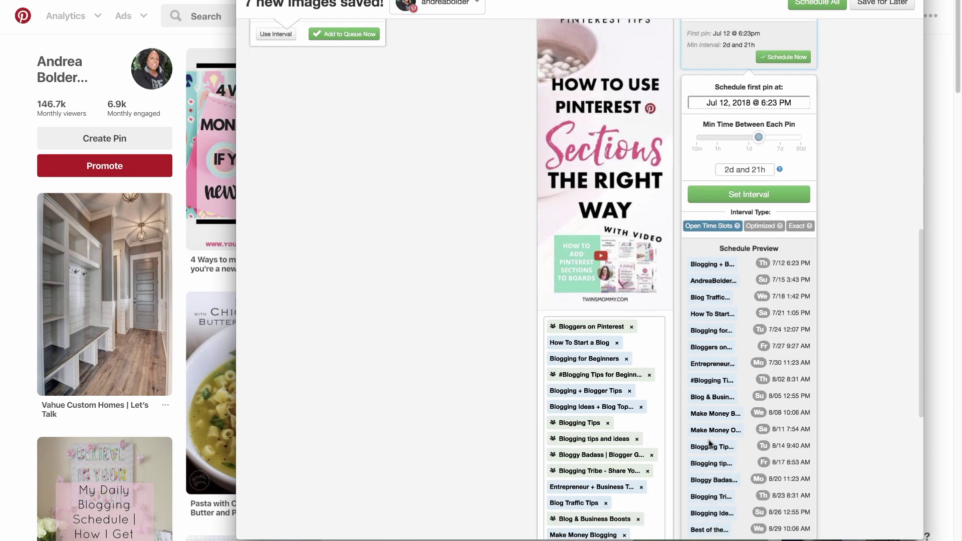
click(762, 226)
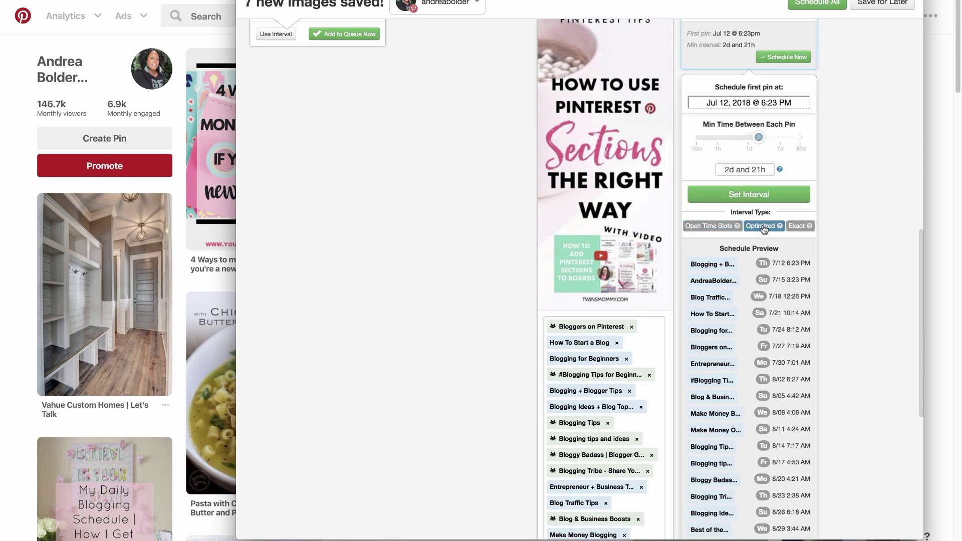
click(768, 197)
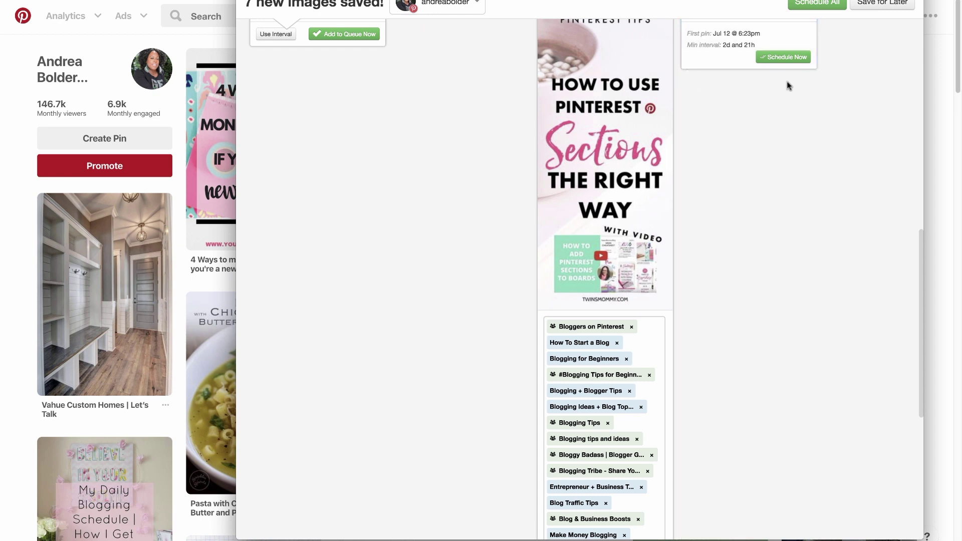
drag(918, 233, 910, 123)
click(785, 447)
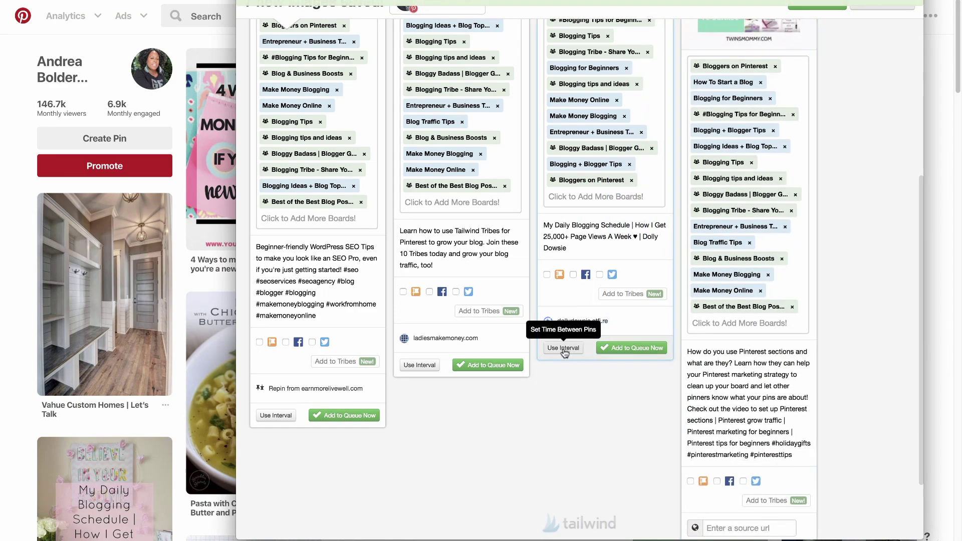
Step: Schedule the My Daily Blogging Schedule pin with an Optimized interval of 2d and 21h
click(564, 347)
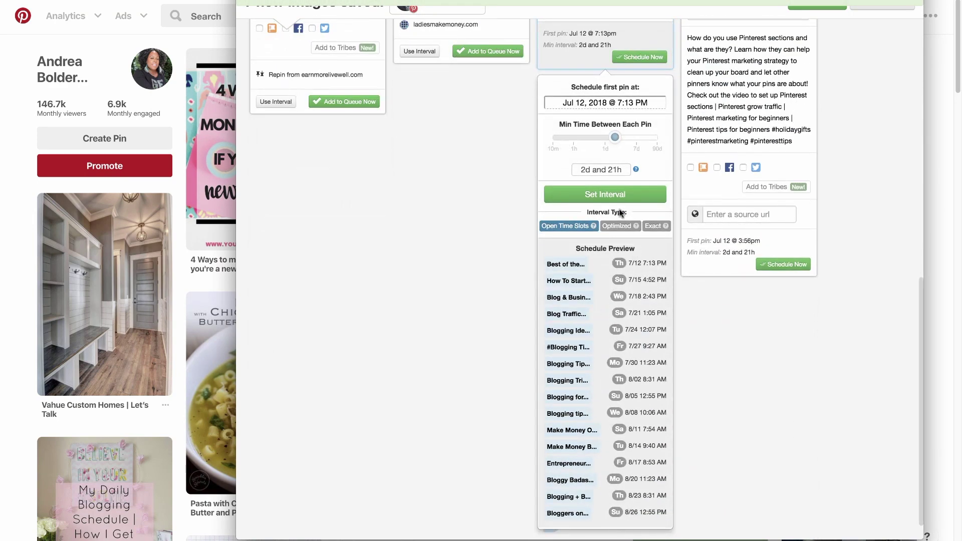
click(618, 226)
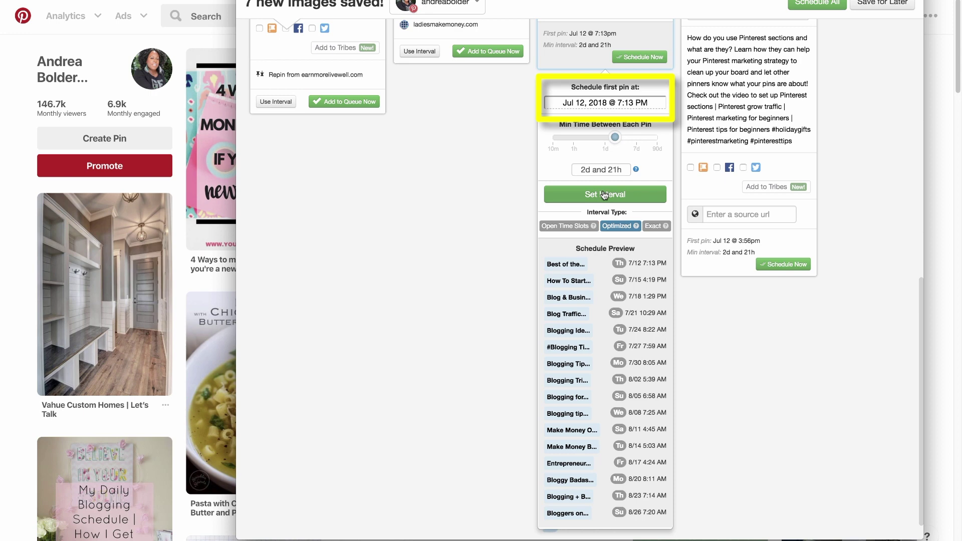
click(605, 195)
click(631, 274)
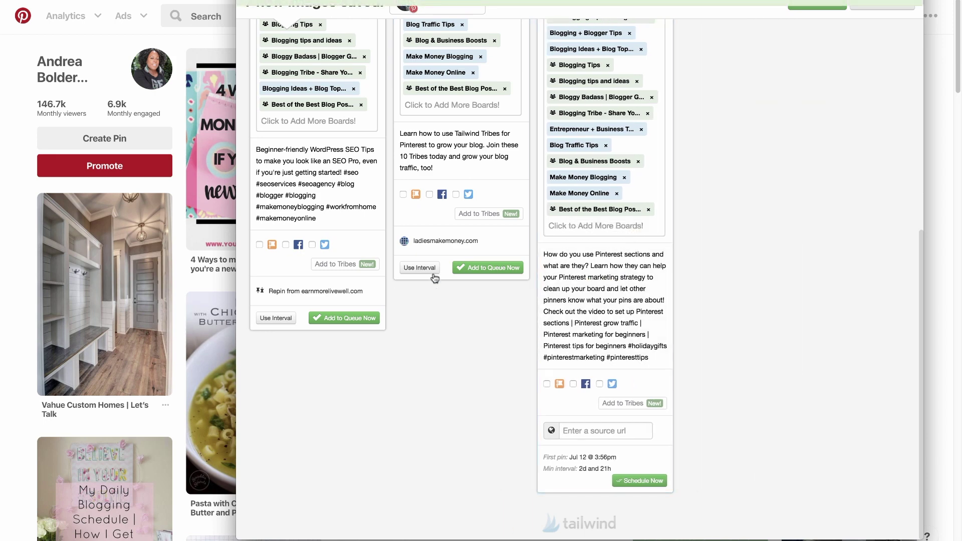
Step: Schedule the Tailwind Tribes pin from ladiesmakemoney.com at a minimum interval of 2d and 21h using open time slots
click(434, 279)
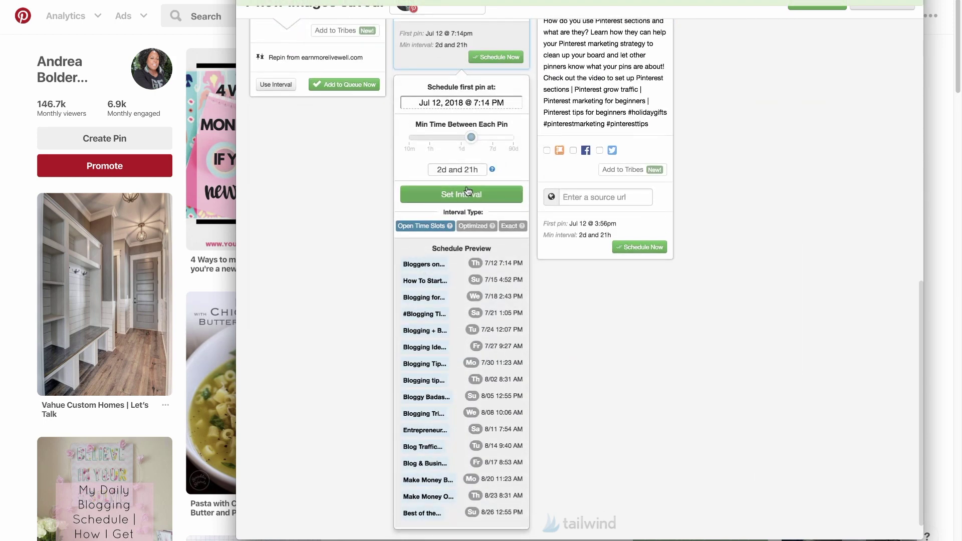
click(466, 193)
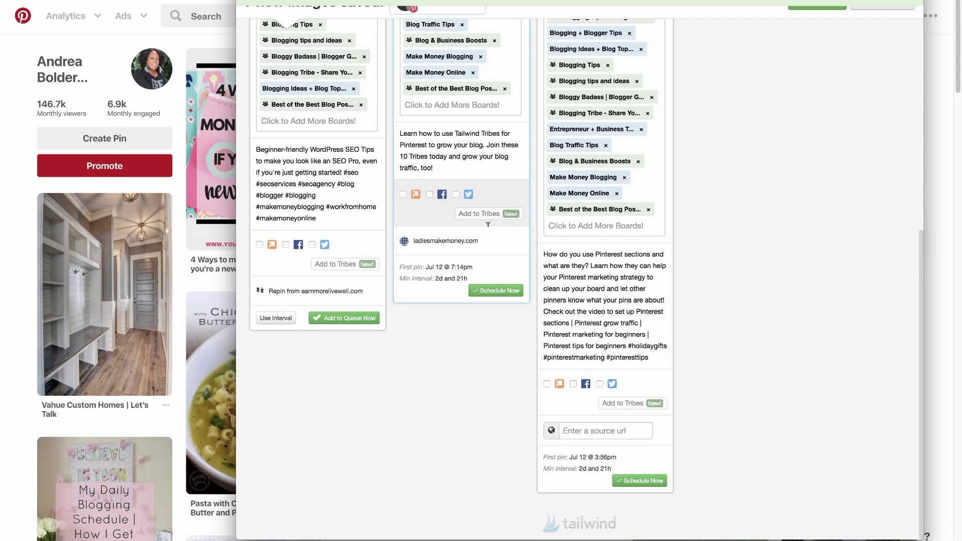
click(494, 291)
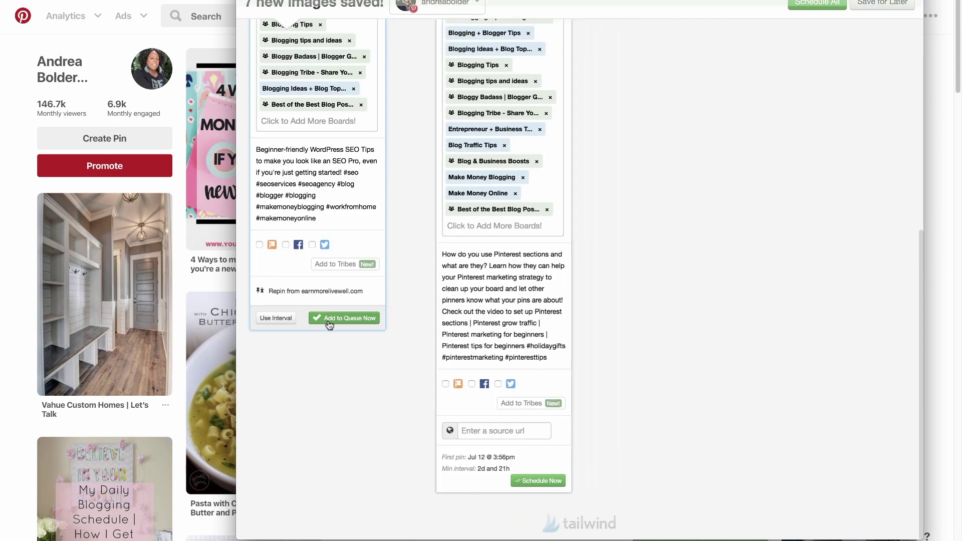
Step: Schedule the beginner-friendly WordPress SEO Tips pin from earnmorelivewell.com at a minimum interval of 2d and 21h
click(275, 318)
click(364, 205)
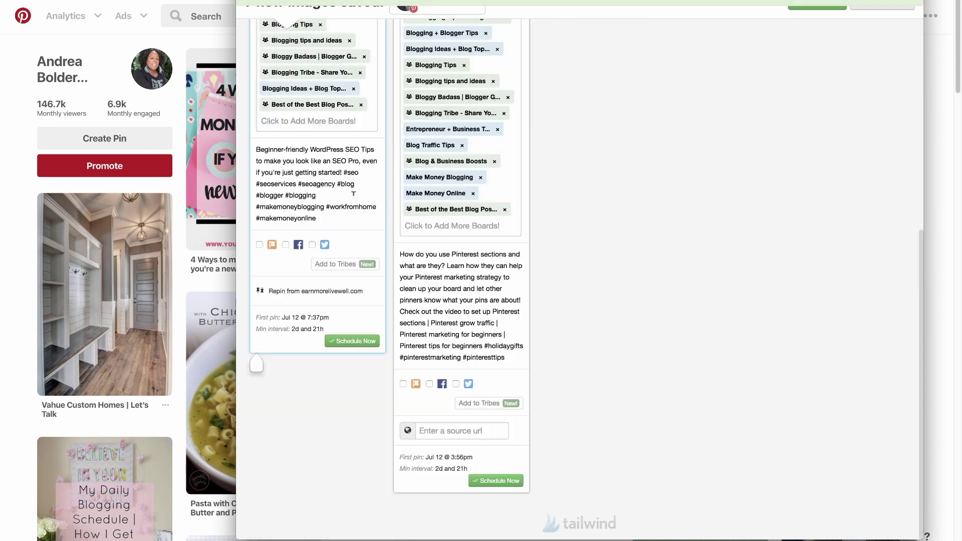
click(357, 342)
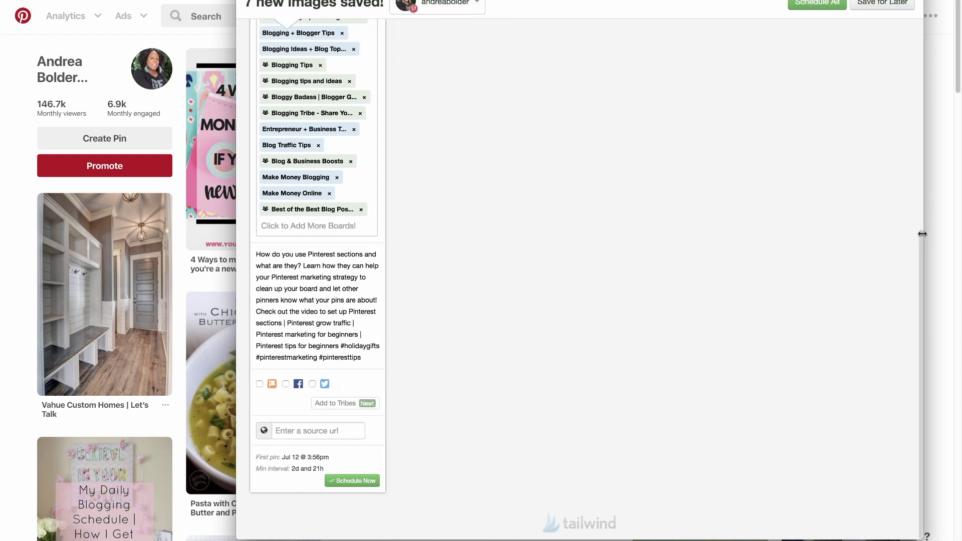
Step: Schedule the remaining How To Use Pinterest Sections The Right Way pin to finish the batch of saved images
mouse_move(359, 468)
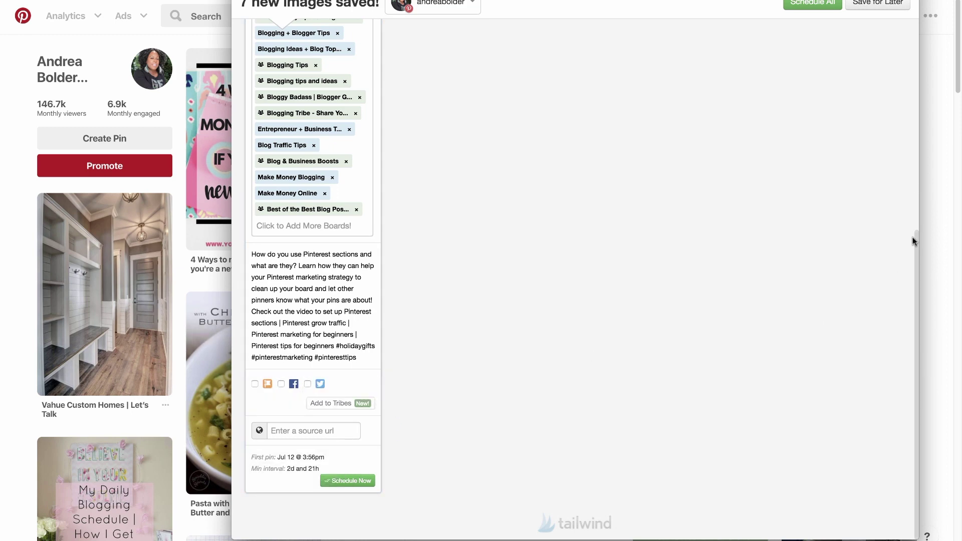
drag(914, 242, 906, 1)
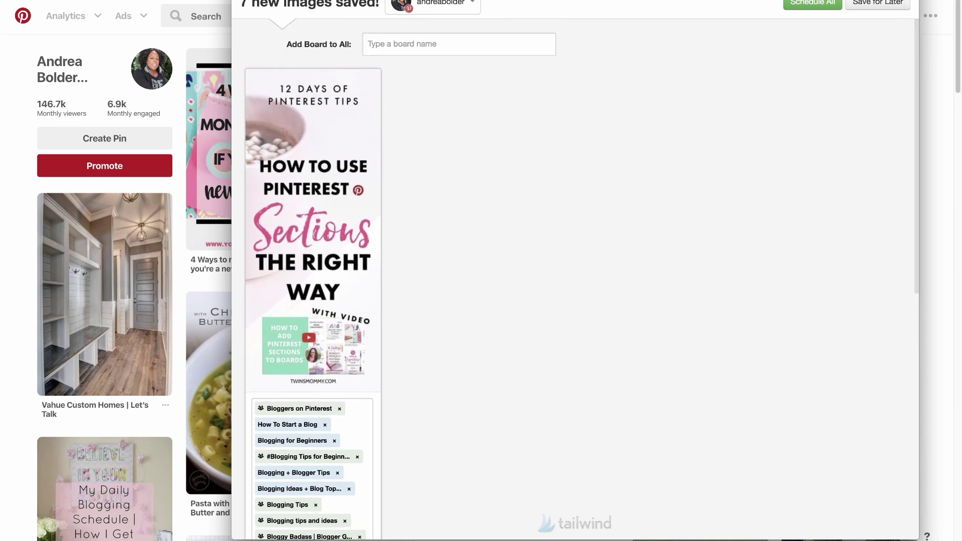
click(817, 2)
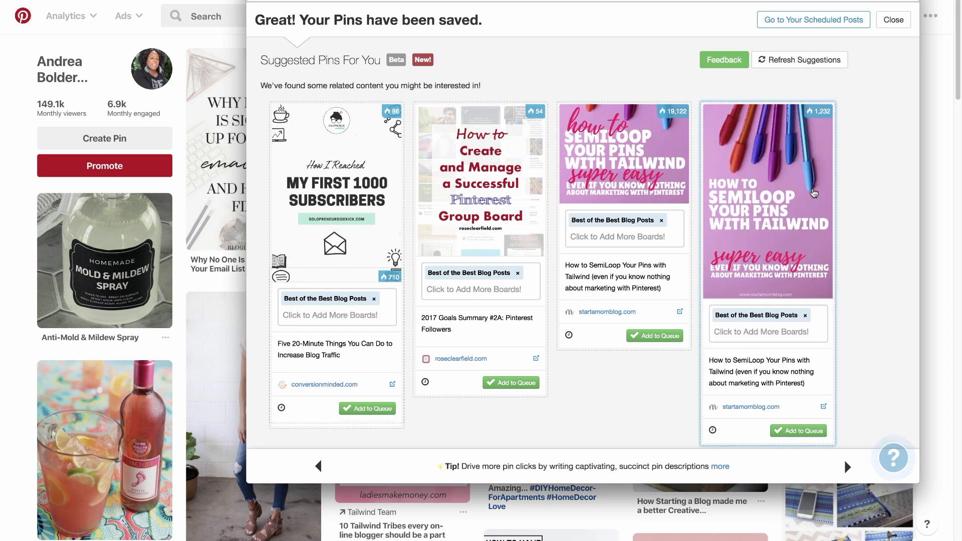
Step: Assign a saved Blogging board list to the shorter suggested pin How to SemiLoop Your Pins with Tailwind
click(652, 222)
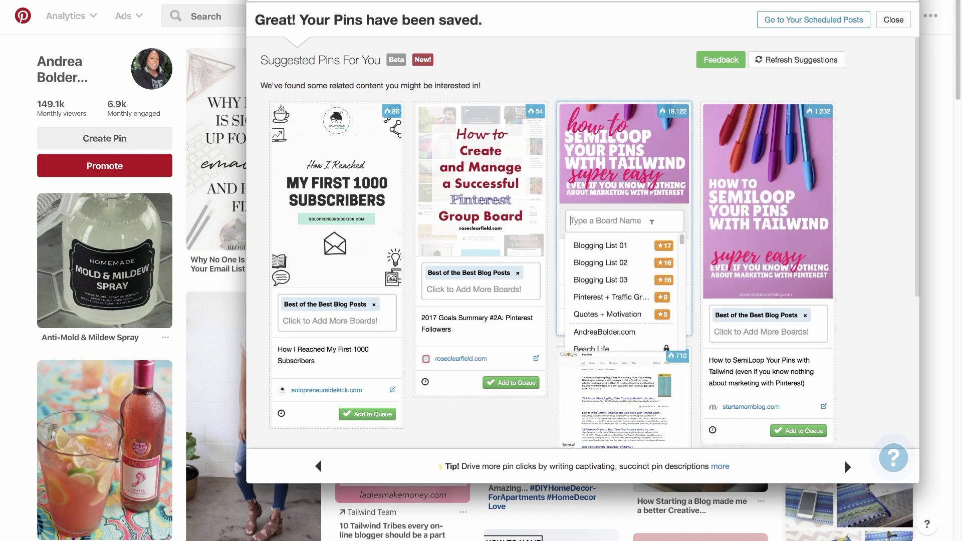
click(630, 253)
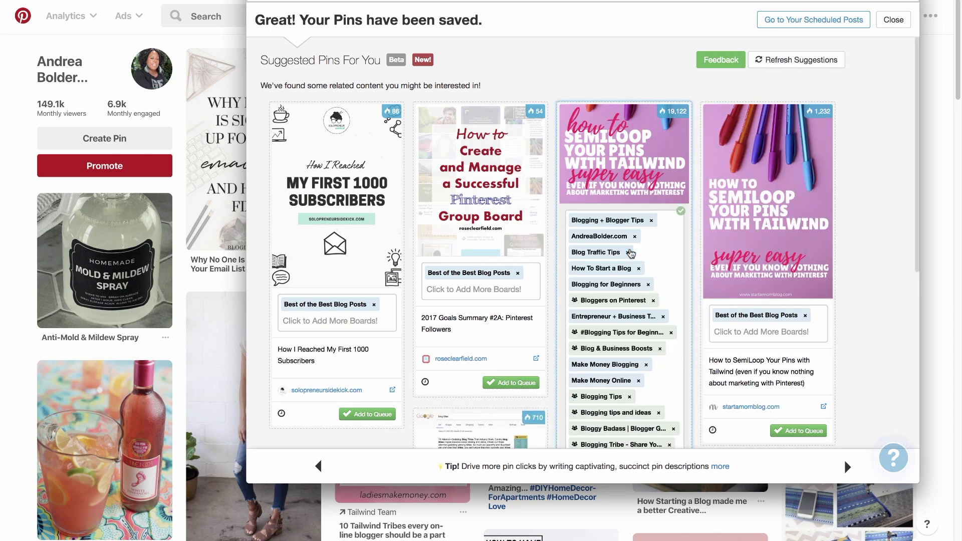
scroll(848, 238, down, 4)
scroll(729, 276, down, 3)
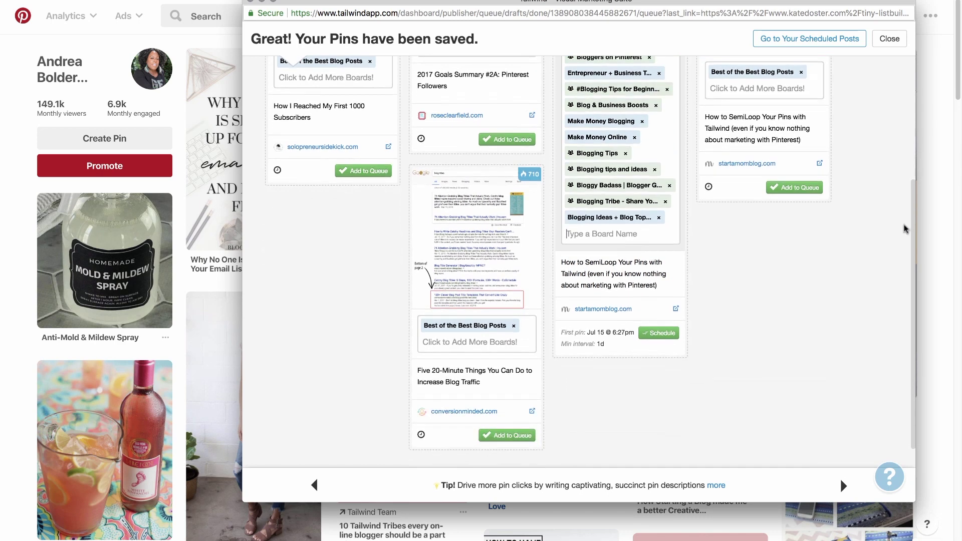
Step: Set an Optimized interval of 2d and 18h for the suggested SemiLoop pin with the blogging boards and schedule it
click(651, 302)
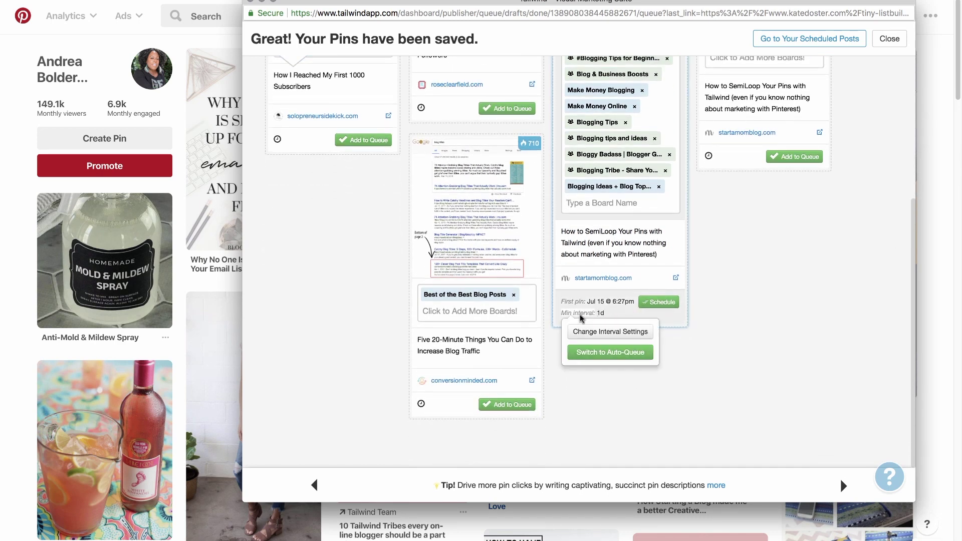
click(587, 329)
scroll(589, 335, down, 3)
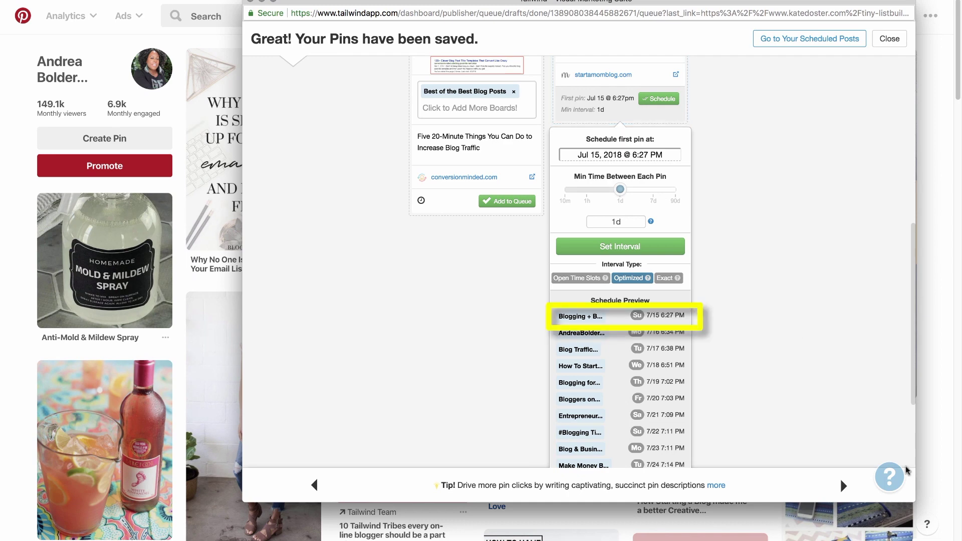
drag(913, 497, 926, 531)
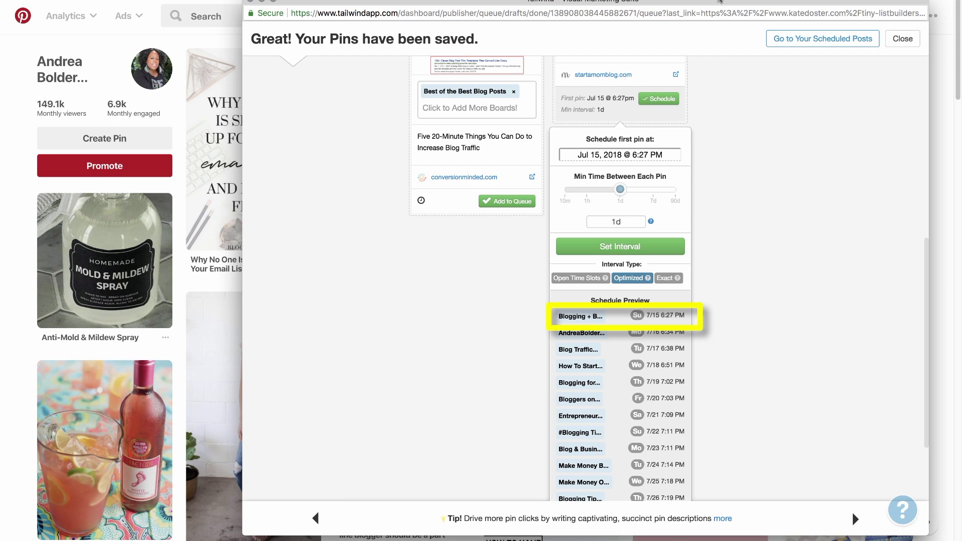
drag(724, 2, 724, 0)
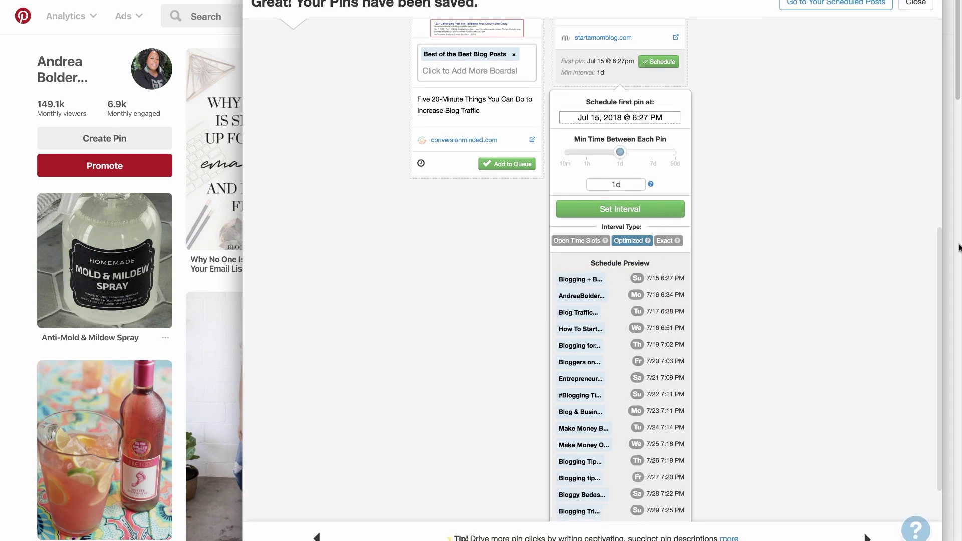
scroll(940, 242, down, 1)
drag(939, 242, 936, 261)
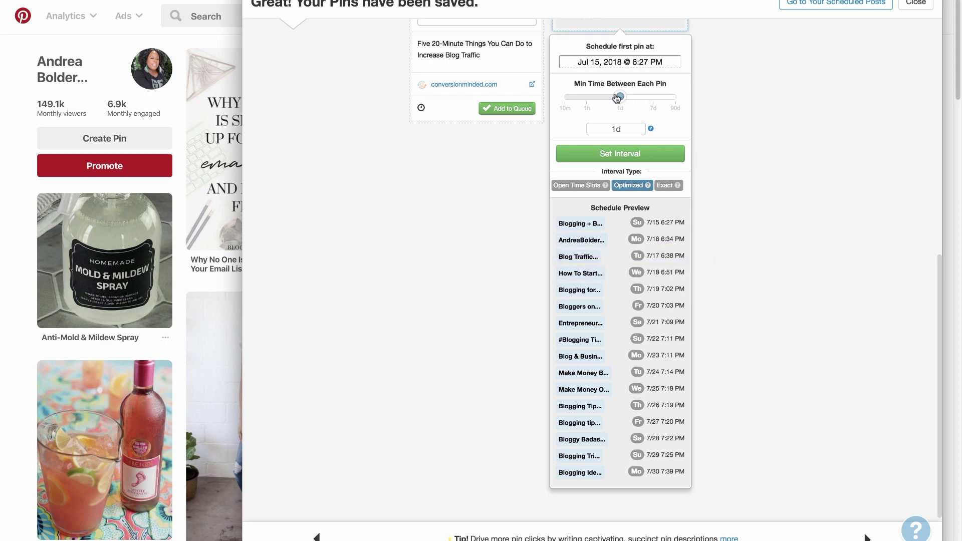
drag(621, 97, 632, 99)
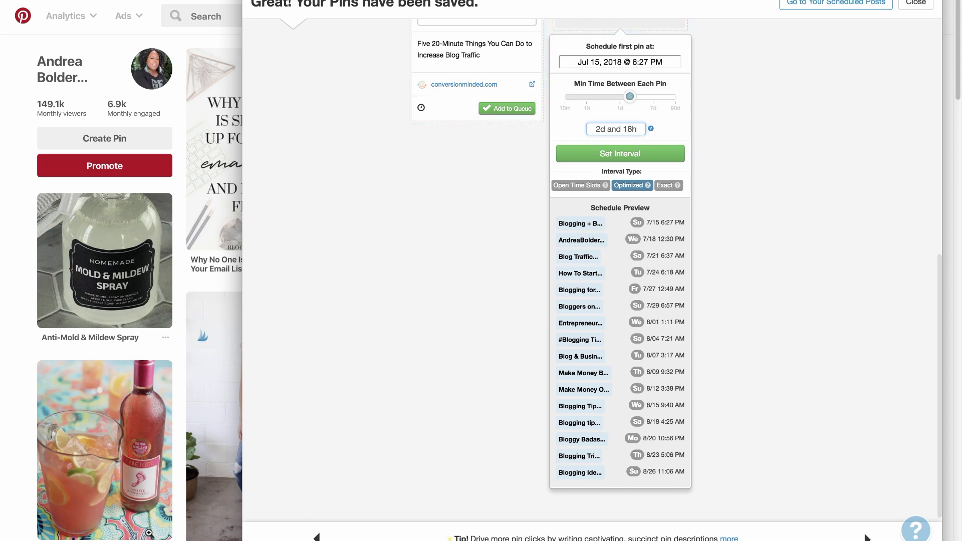
mouse_move(160, 534)
click(676, 153)
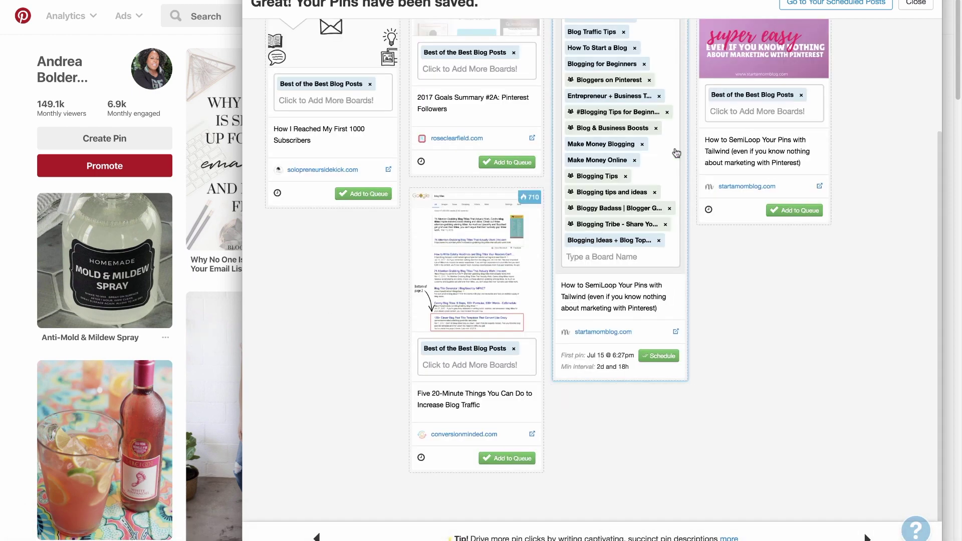
click(664, 356)
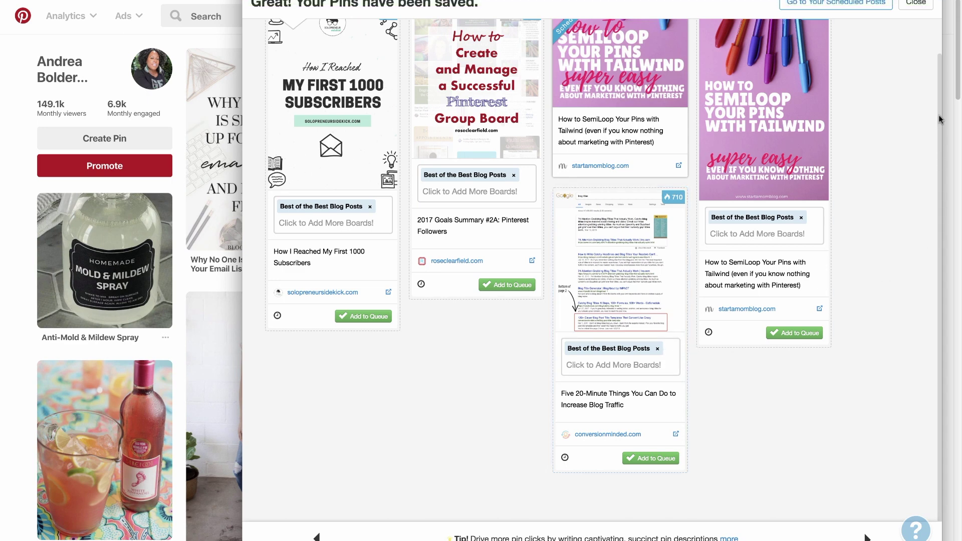
Step: Go to the scheduled posts and examine the boards and publishing times of today's first pins in the schedule calendar
scroll(940, 119, up, 3)
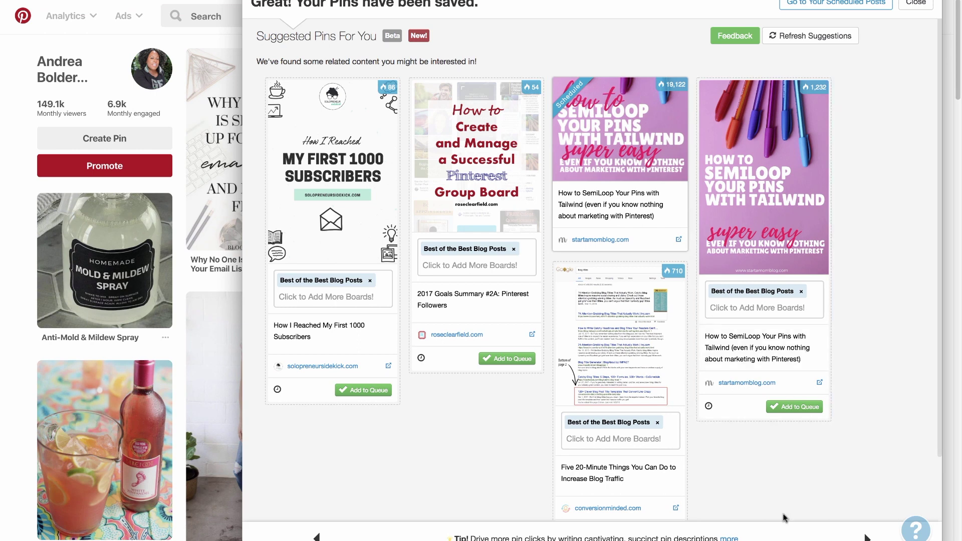
click(835, 4)
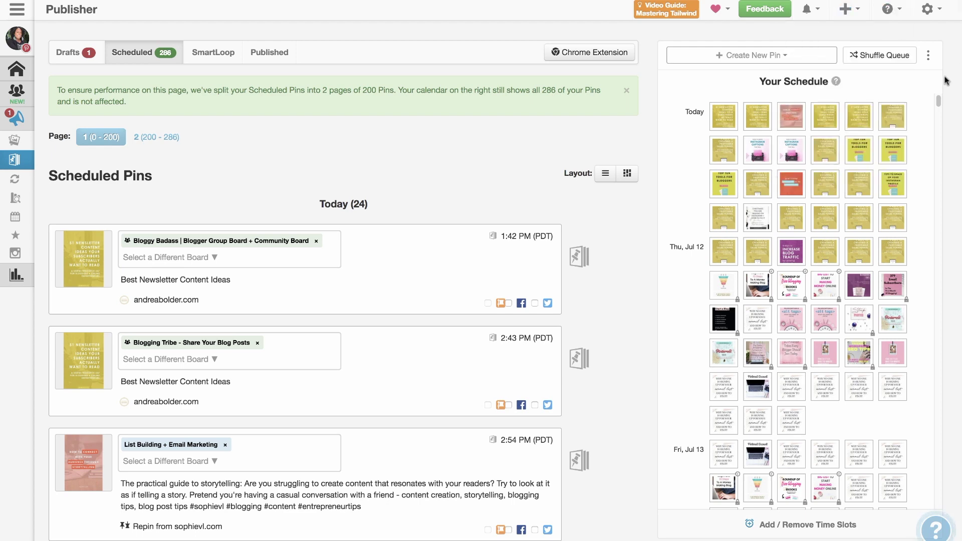
mouse_move(939, 102)
mouse_down()
mouse_move(934, 131)
mouse_move(935, 98)
mouse_up()
mouse_move(724, 115)
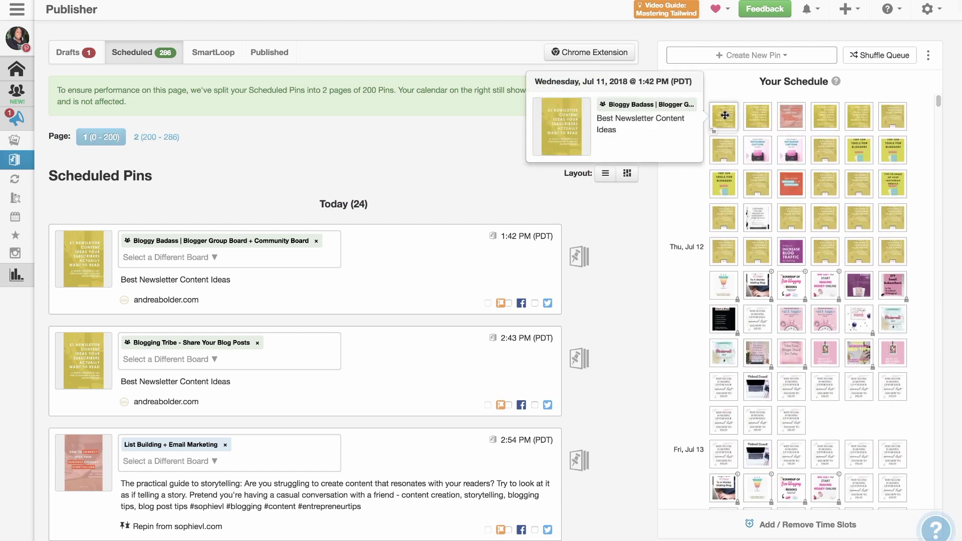
mouse_move(759, 118)
mouse_move(822, 119)
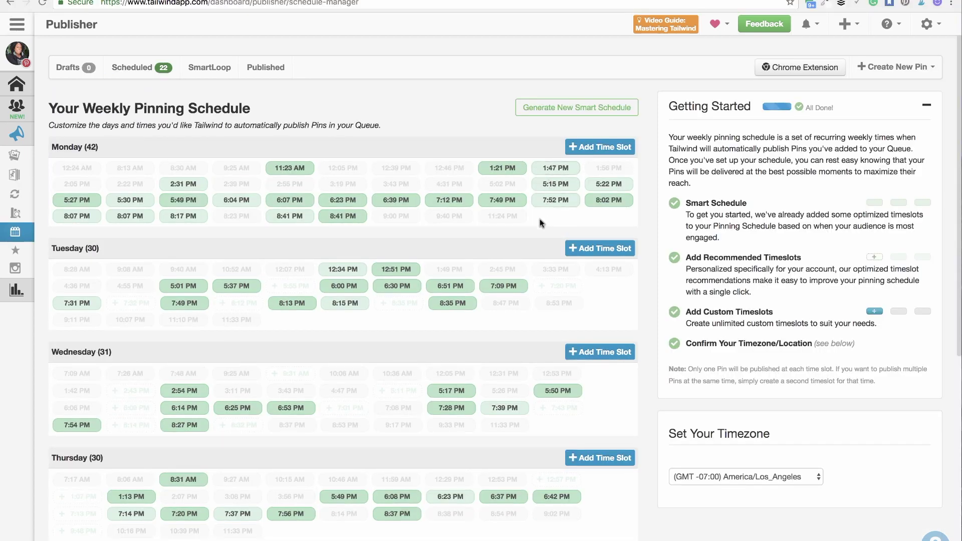
Step: Open Monday's 11:24 PM time slot in the weekly pinning schedule and update it at the same time
click(507, 219)
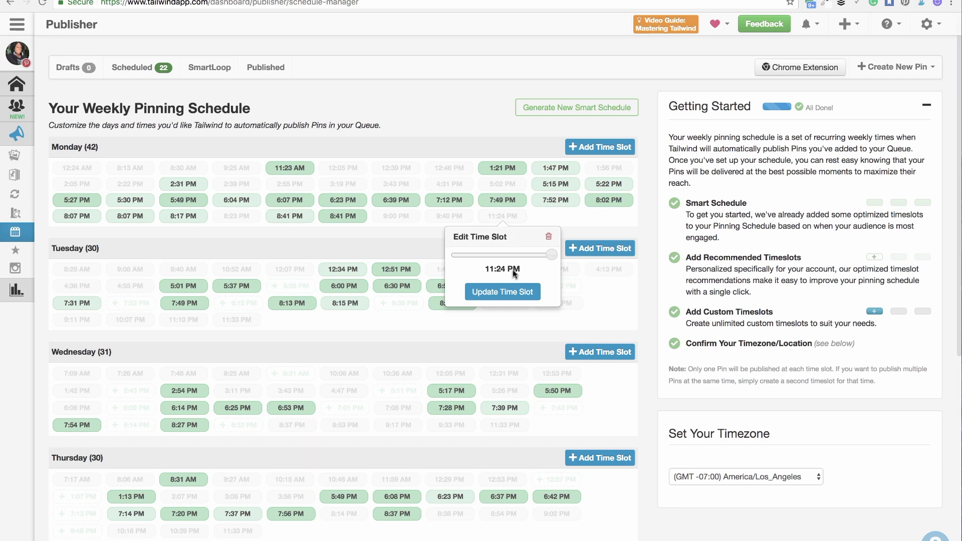
click(506, 292)
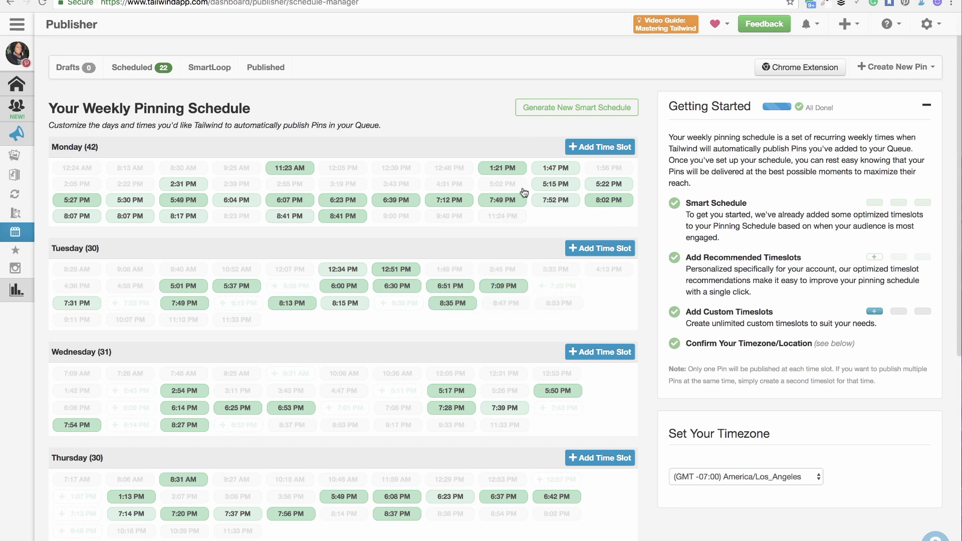
Step: Add the suggested Tuesday time slots at 5:55, 7:20, 7:32, 8:12 and 8:35 PM to the weekly pinning schedule
click(555, 286)
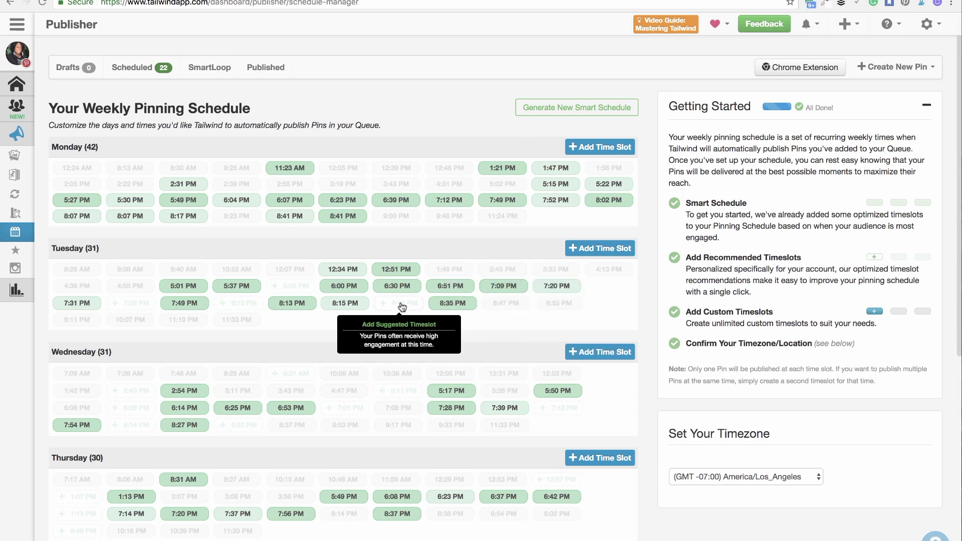
click(404, 304)
click(291, 286)
click(227, 295)
click(93, 305)
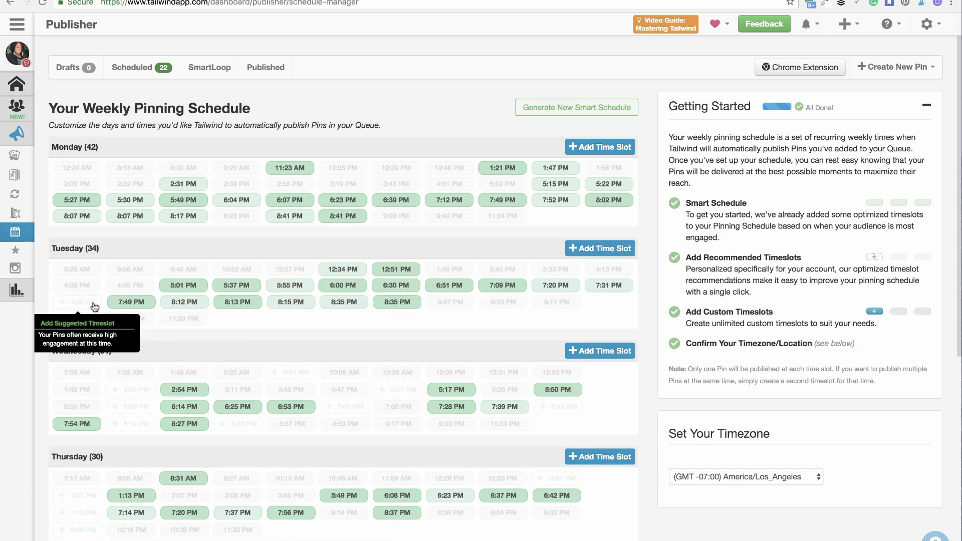
Step: Add the suggested Wednesday time slots at 9:31 AM and 2:43, 5:11, 6:09, 7:01, 7:43 and 8:14 PM
click(130, 389)
click(131, 405)
click(150, 422)
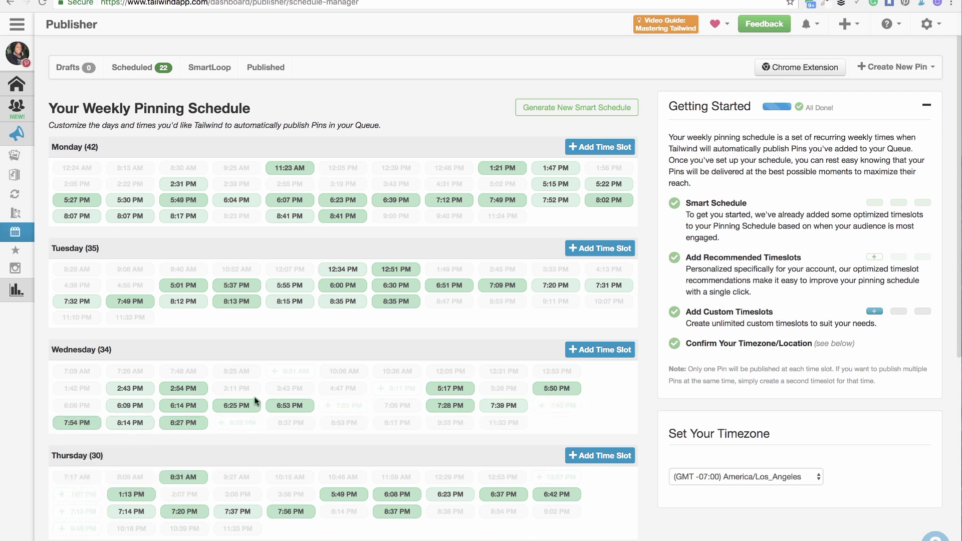
click(344, 406)
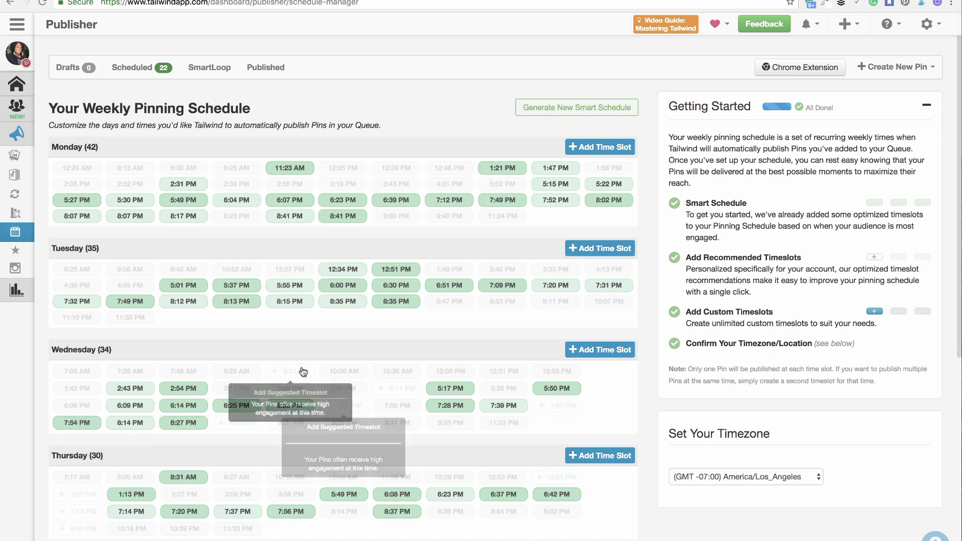
click(293, 371)
click(407, 386)
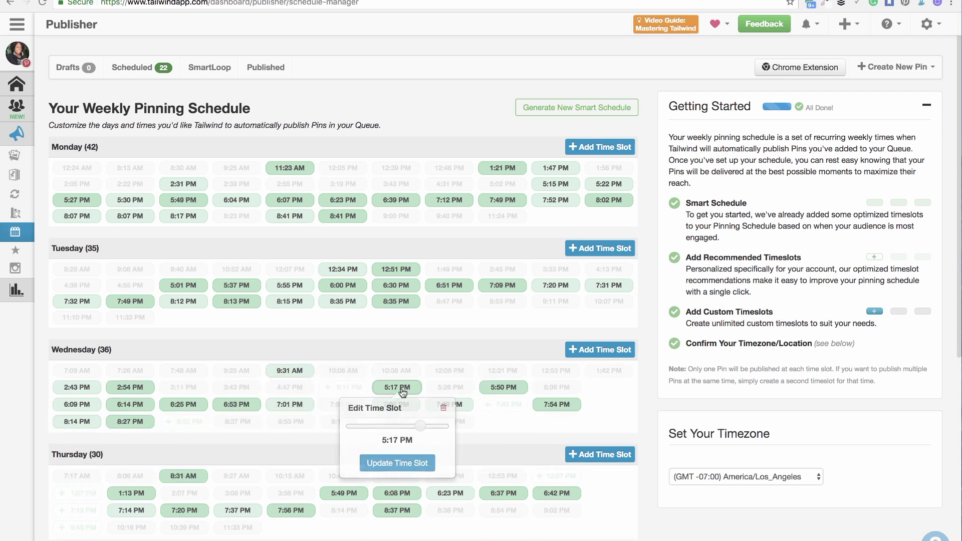
click(348, 389)
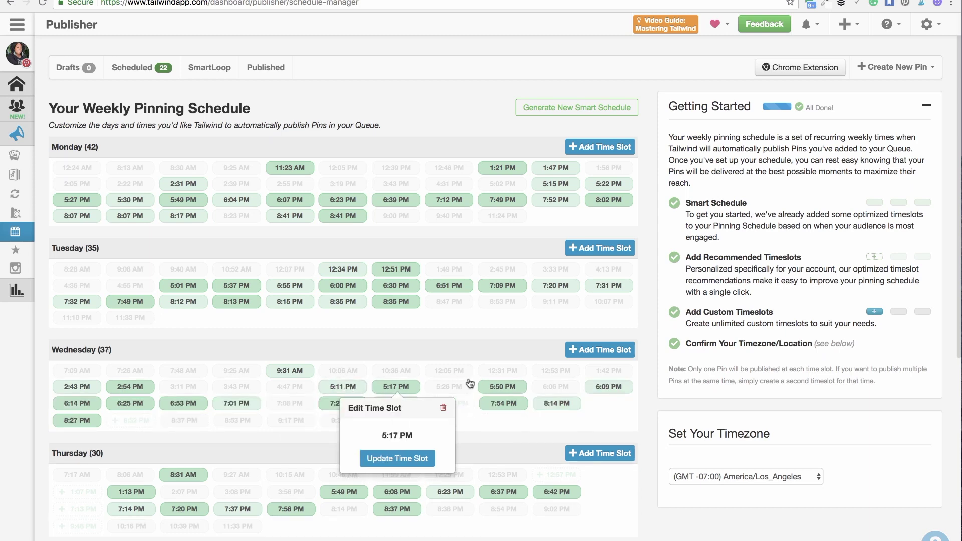
click(467, 413)
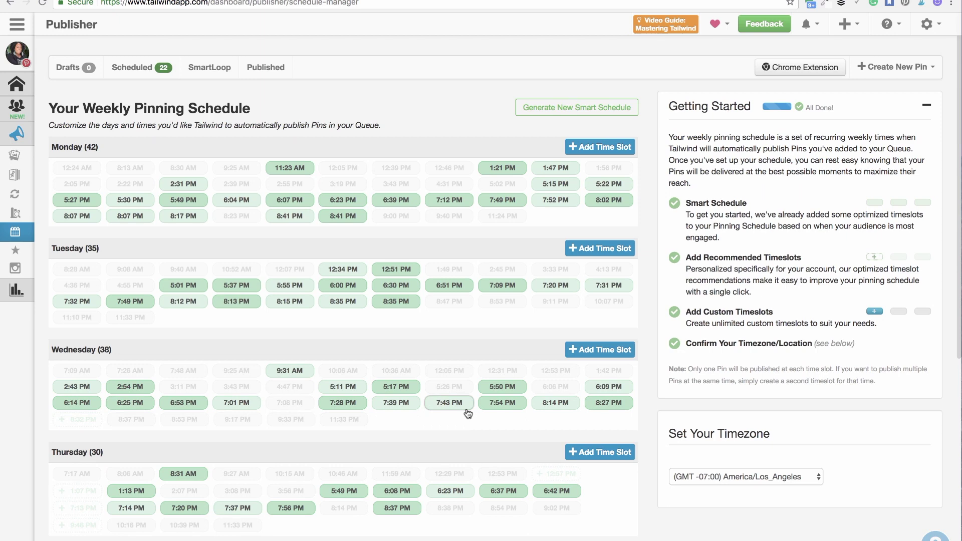
Step: Delete Wednesday's 7:09 AM time slot from the weekly pinning schedule and confirm the deletion
click(79, 373)
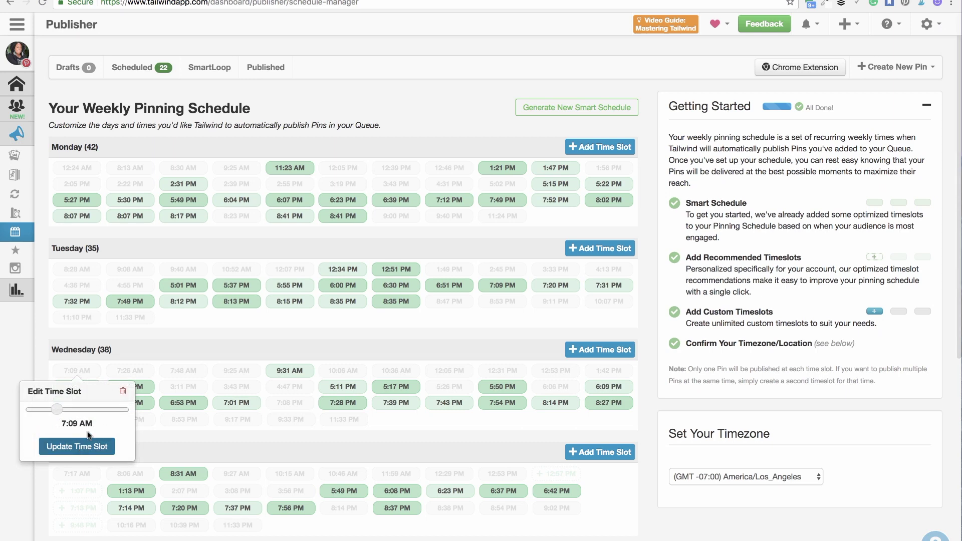
click(123, 393)
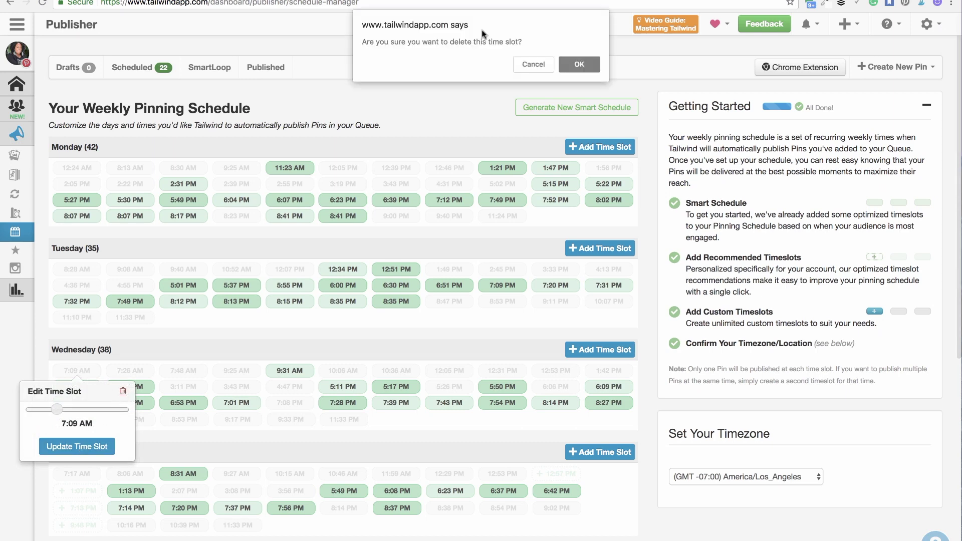
click(577, 60)
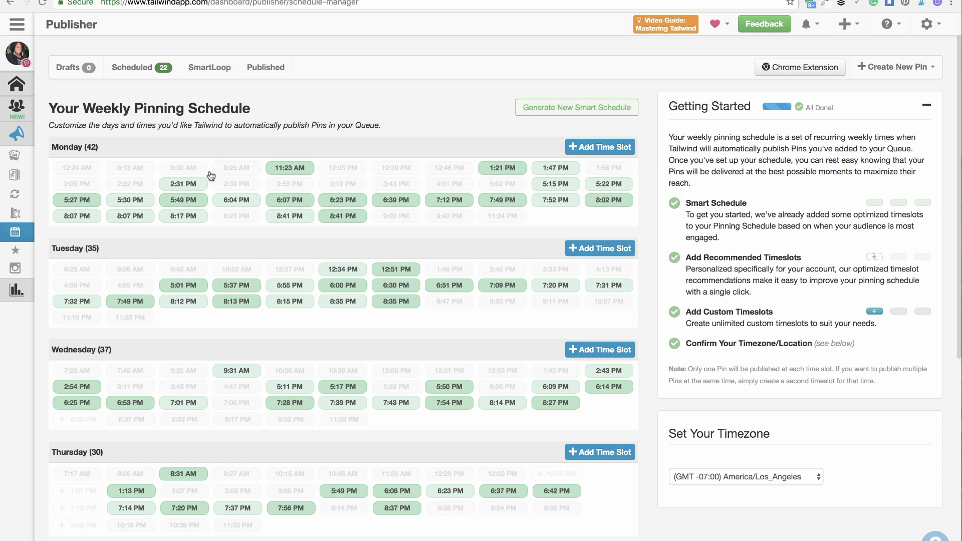
Step: Delete Monday's 2:22 PM and 12:46 PM time slots from the weekly pinning schedule, confirming each deletion
click(138, 188)
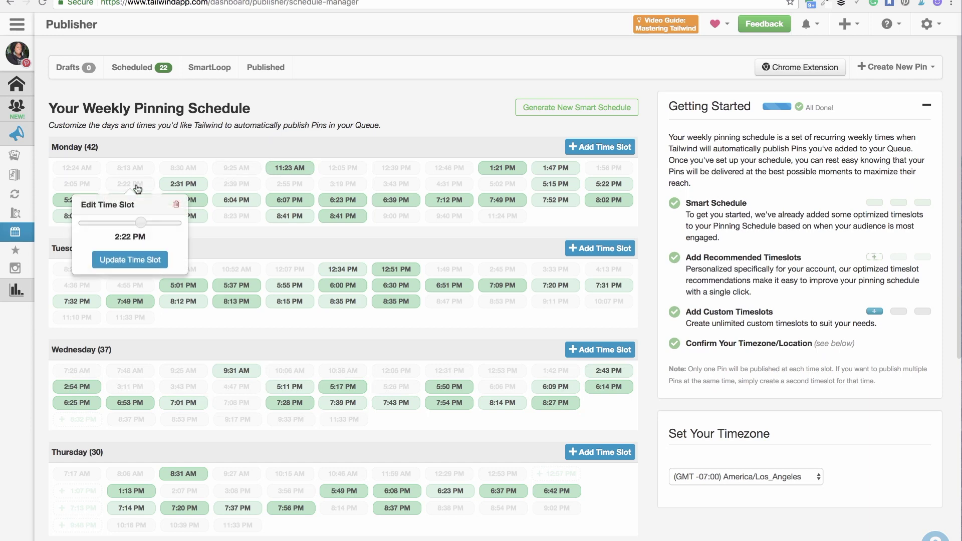
click(176, 204)
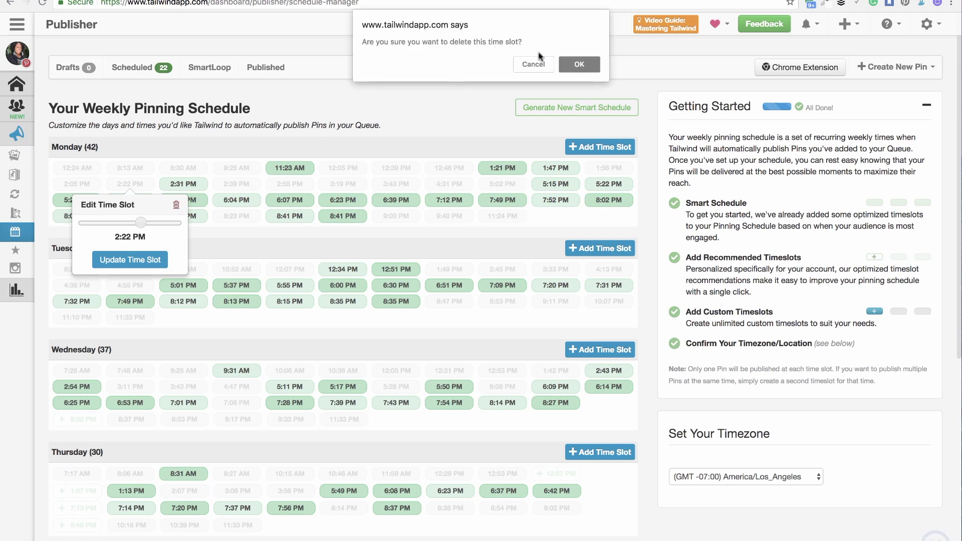
click(574, 67)
click(447, 168)
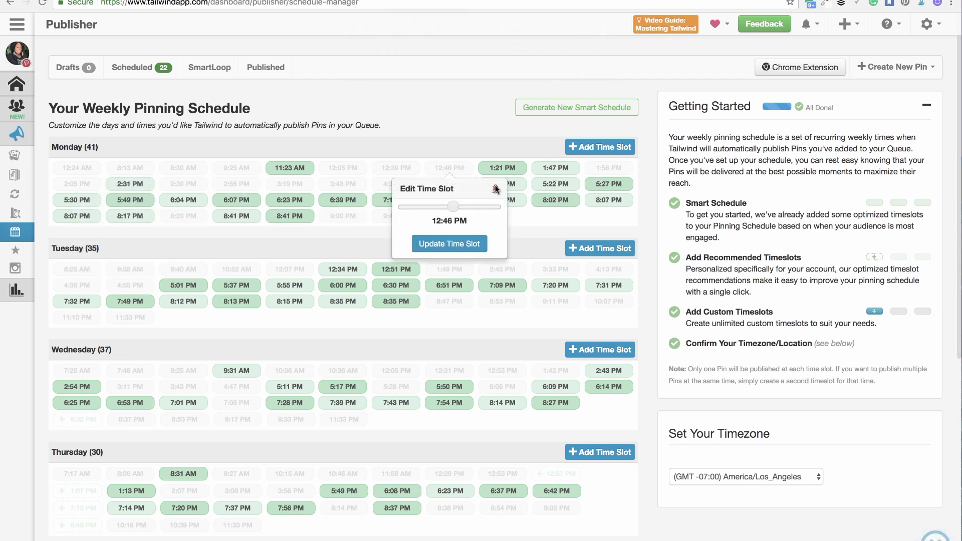
click(495, 188)
click(581, 68)
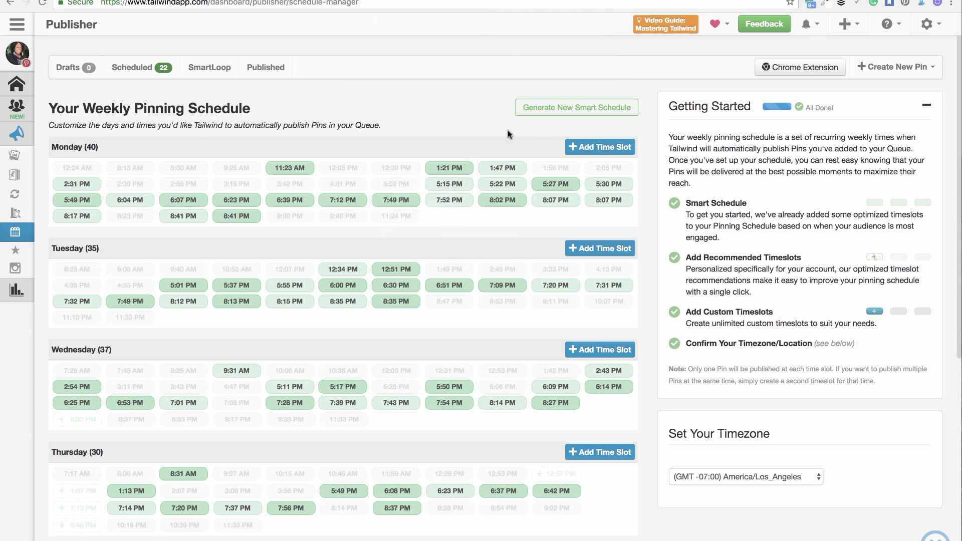
Step: Delete Monday's 12:39 PM and 9:25 AM time slots from the weekly pinning schedule, confirming each deletion
click(397, 170)
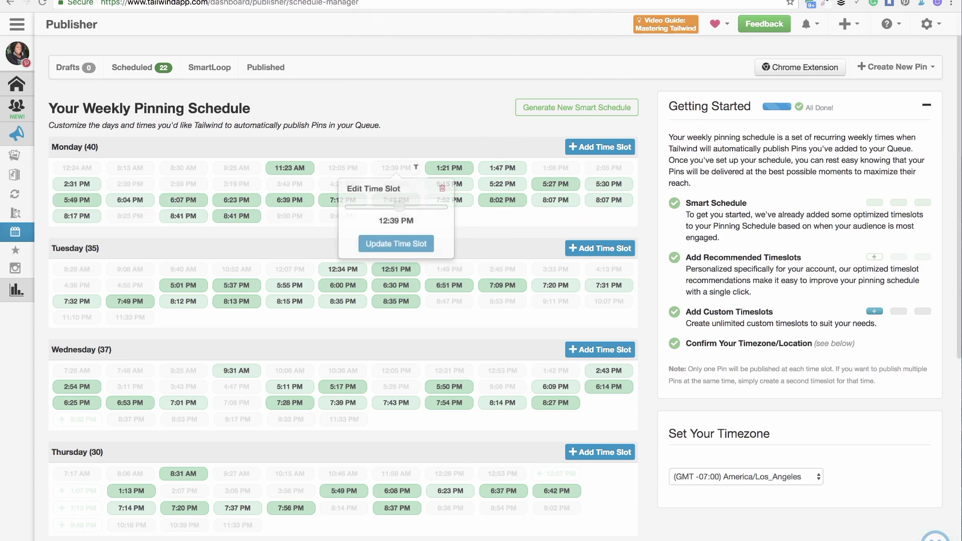
click(442, 188)
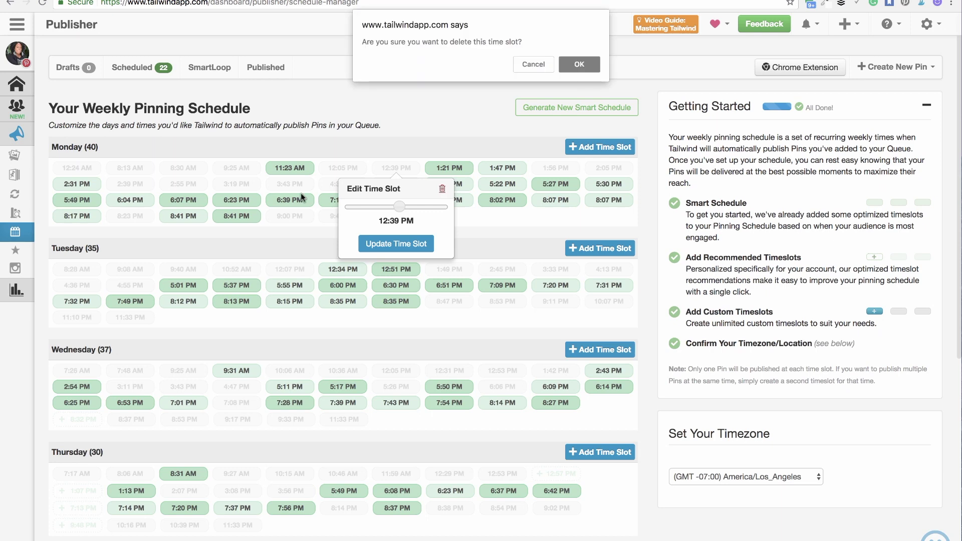
click(580, 67)
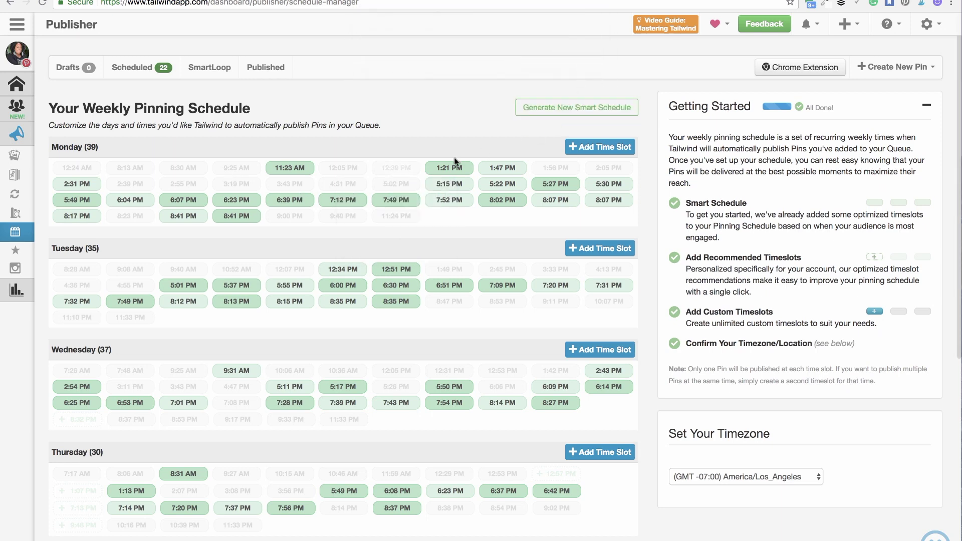
click(237, 170)
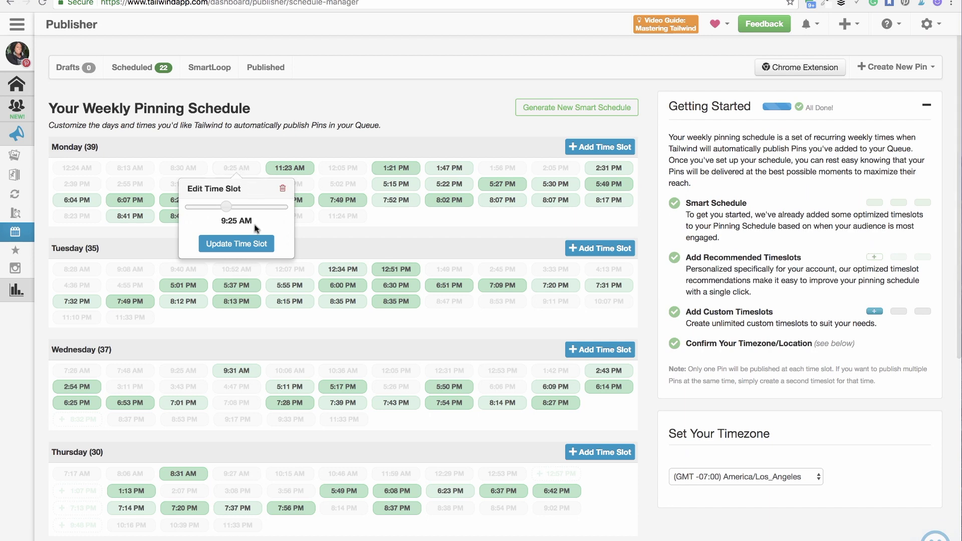
click(283, 188)
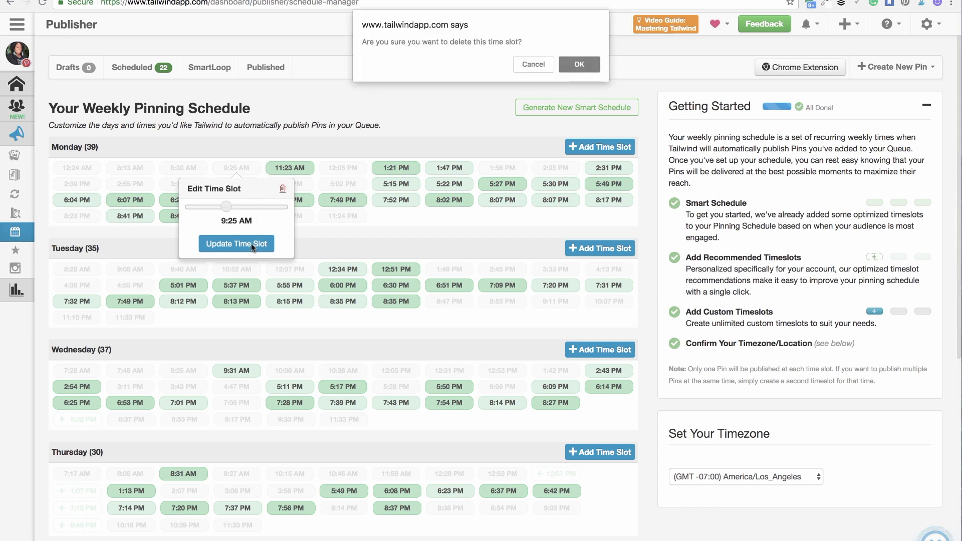
click(578, 65)
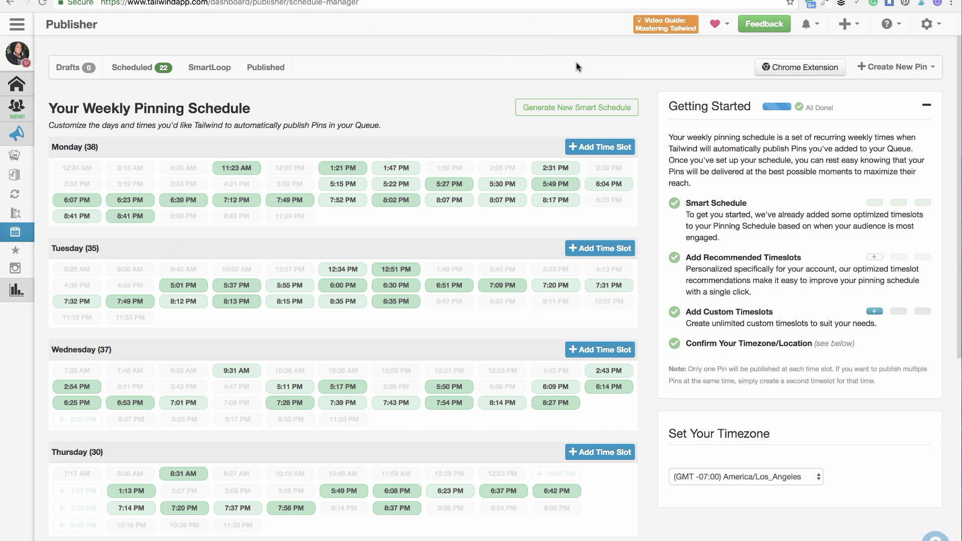
Step: Add the suggested Wednesday slot at 8:32 PM and the suggested Thursday slots at 1:07, 7:13 and 12:57 PM
click(84, 421)
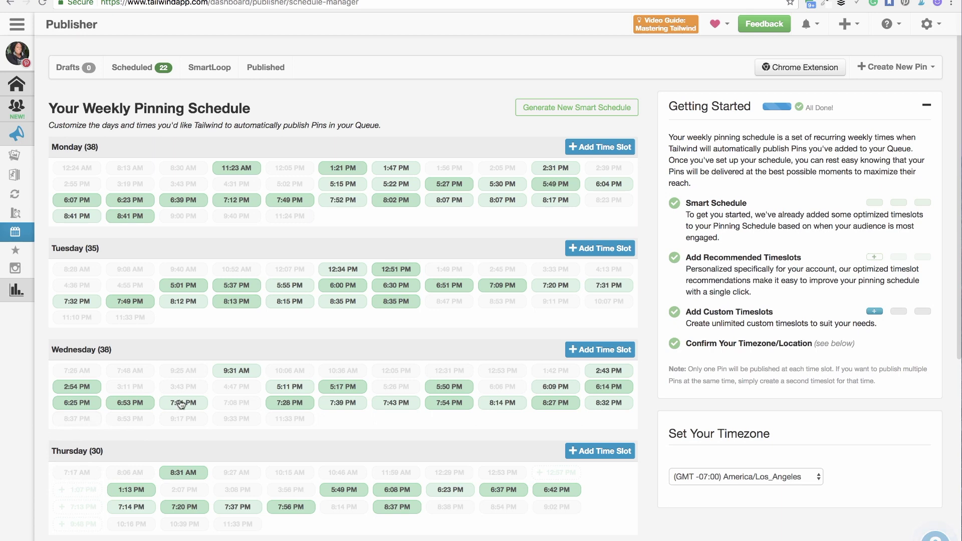
click(89, 494)
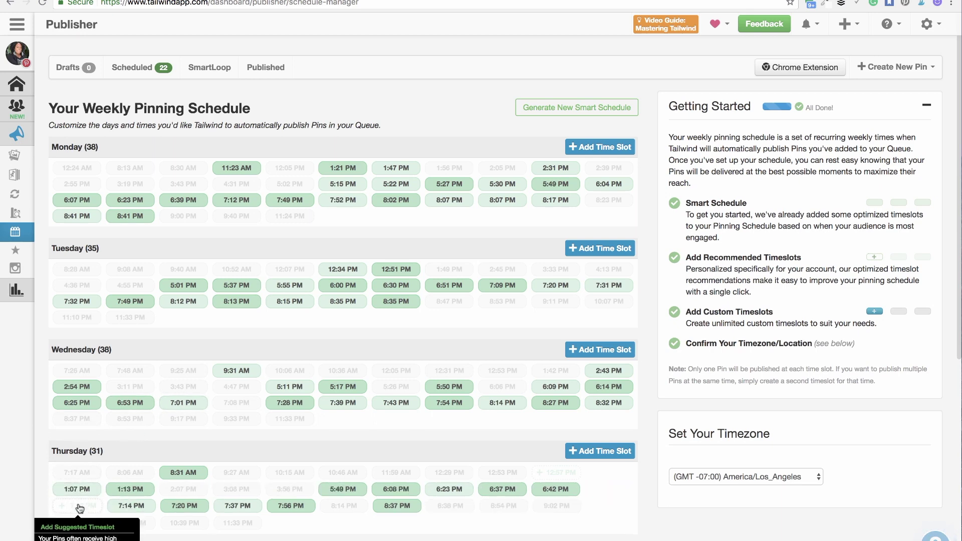
click(80, 507)
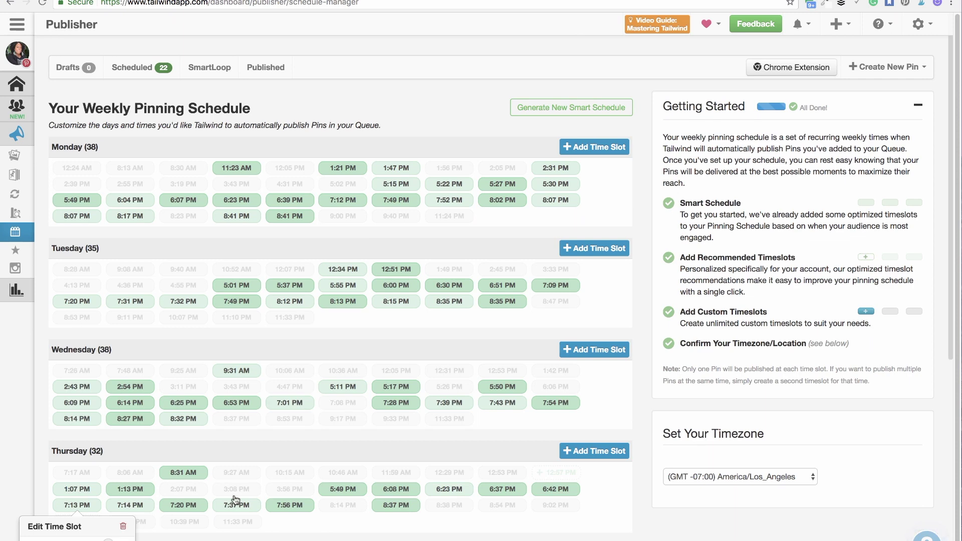
click(553, 472)
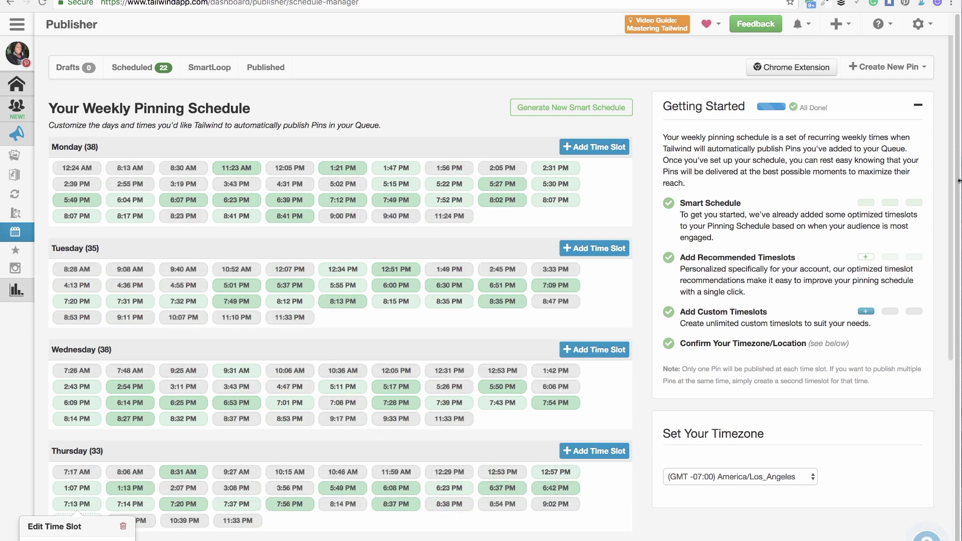
Step: Add the suggested Friday time slots at 7:13, 5:26 and 7:52 PM and the suggested morning slot just after 8:20 AM
scroll(948, 151, down, 3)
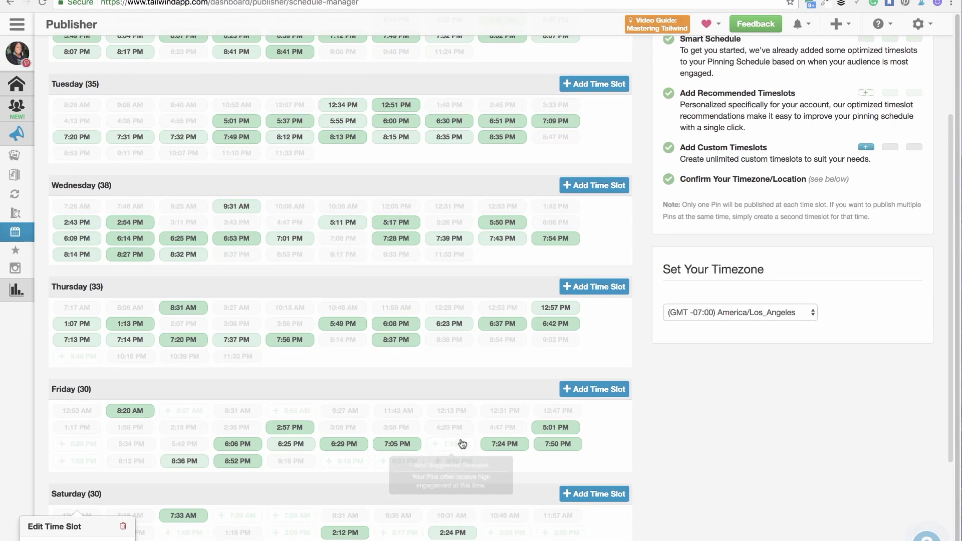
click(457, 444)
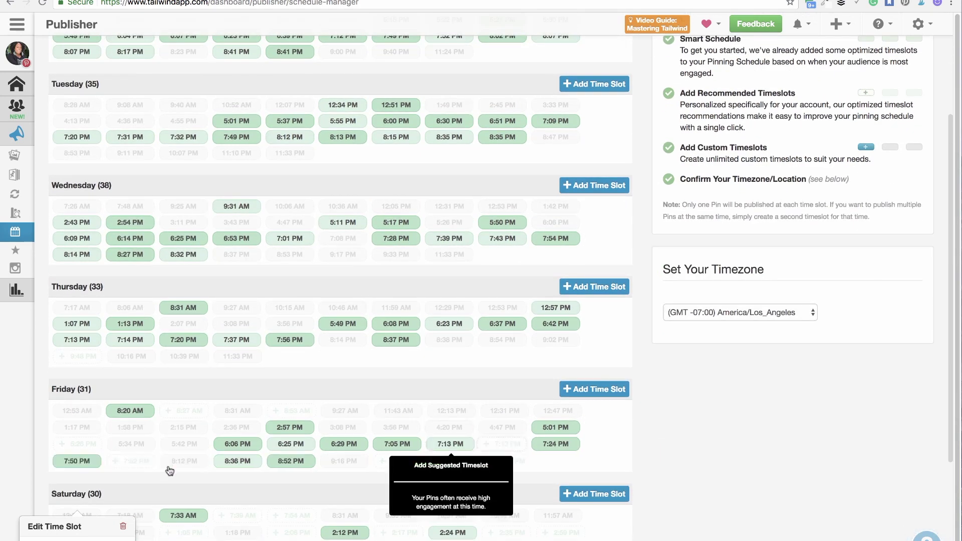
click(83, 444)
click(84, 461)
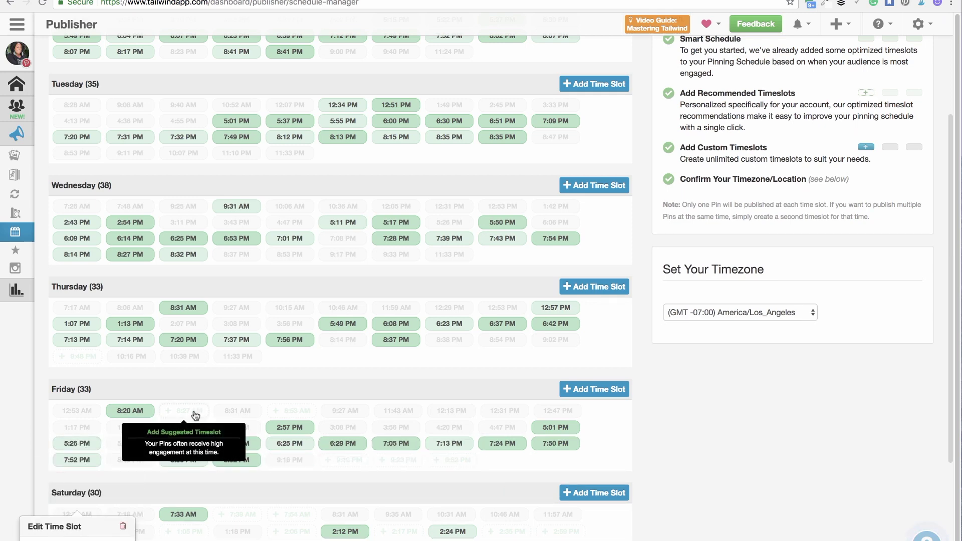
click(190, 412)
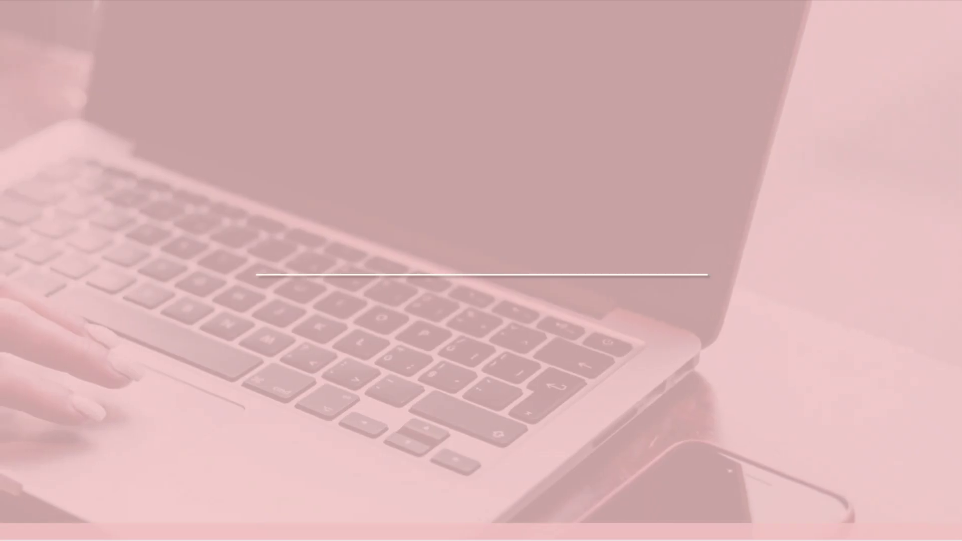